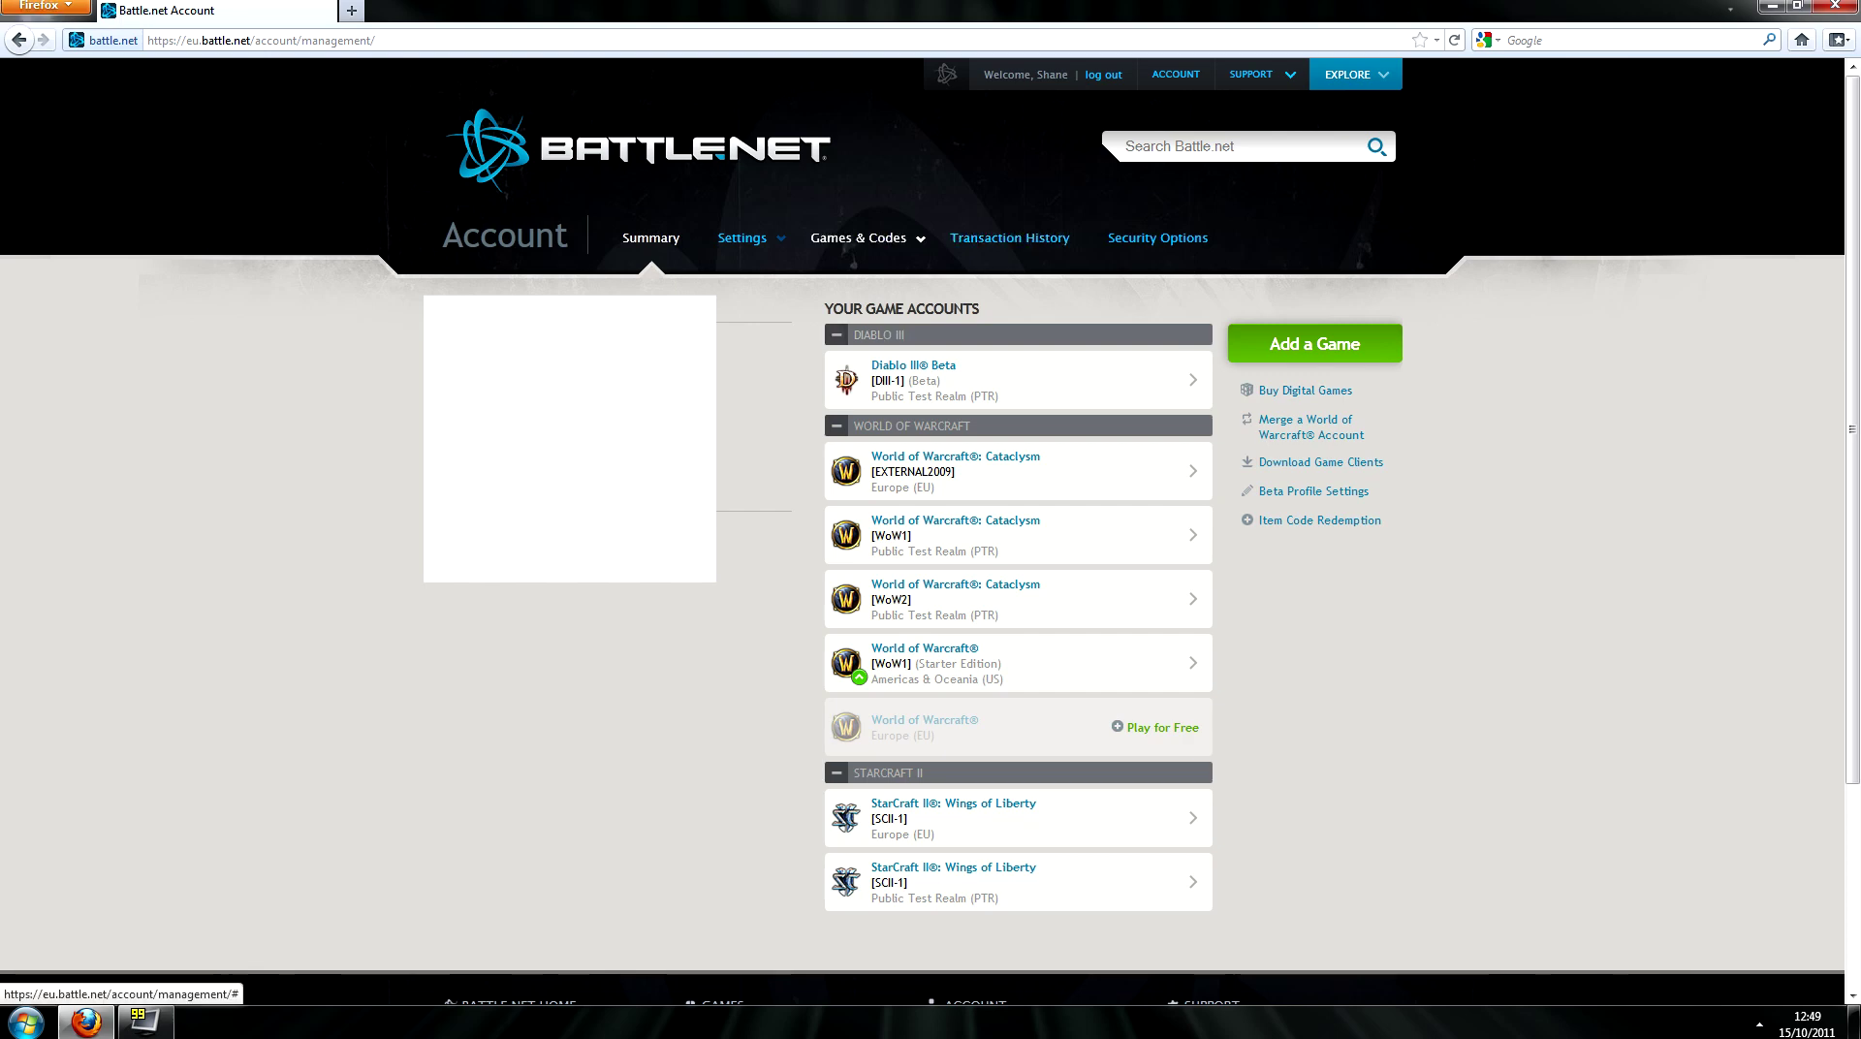
Go to the account's Games & Codes section and open Download Game Clients
{"action": "left_click", "coordinate": [858, 237]}
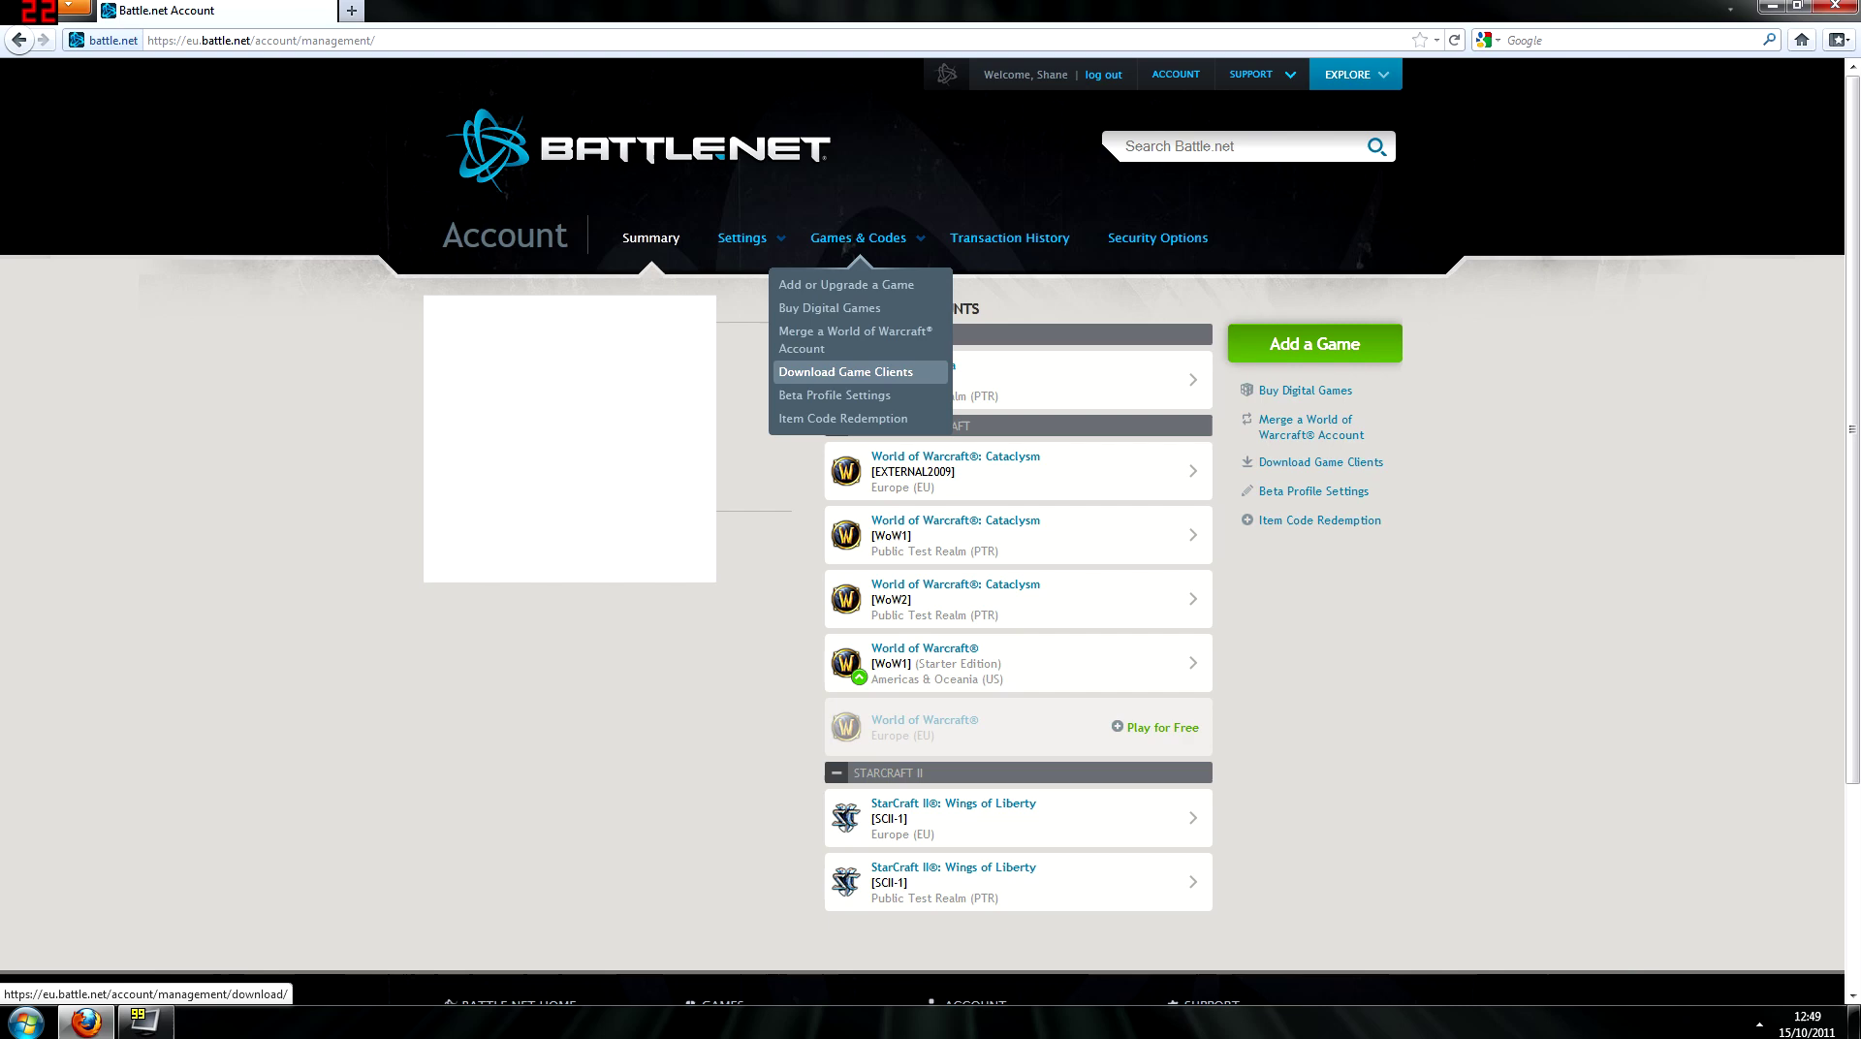
{"action": "left_click", "coordinate": [845, 371]}
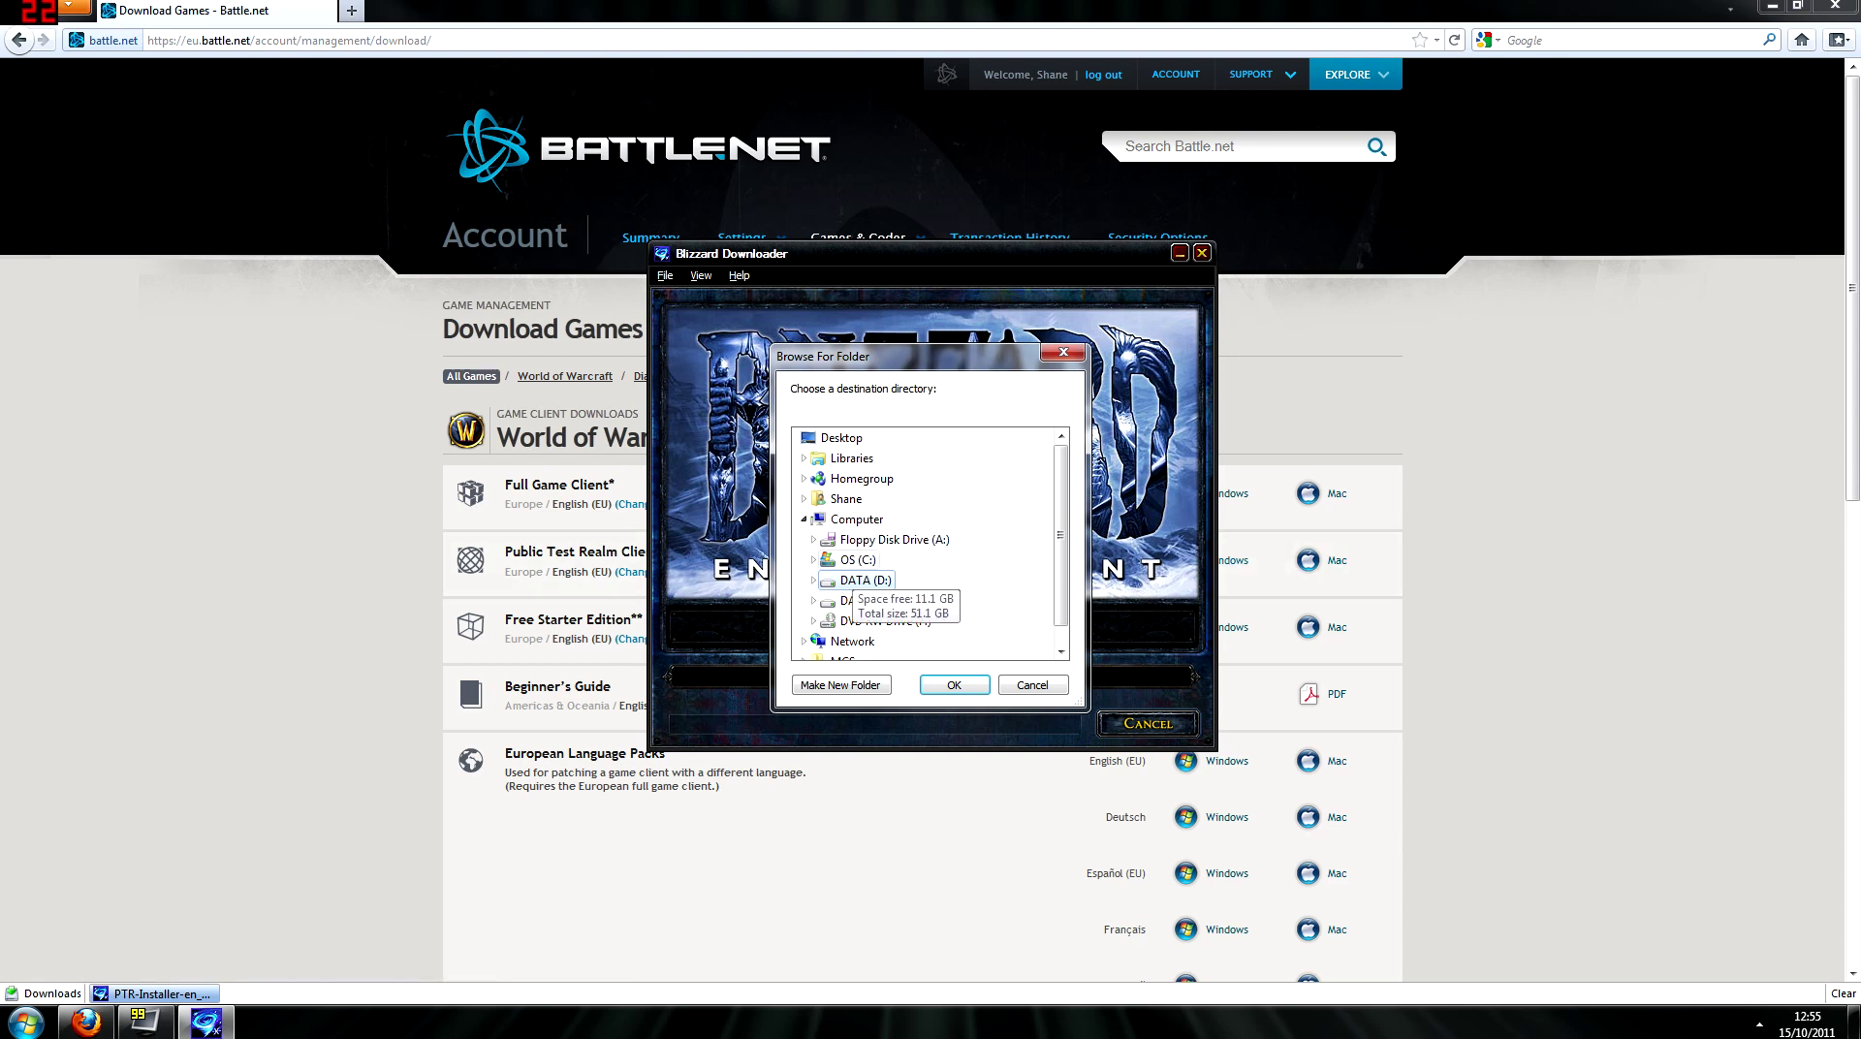
Download the PTR installer into the PTR TEMP folder on DATA (D:)
{"action": "key", "text": "Right"}
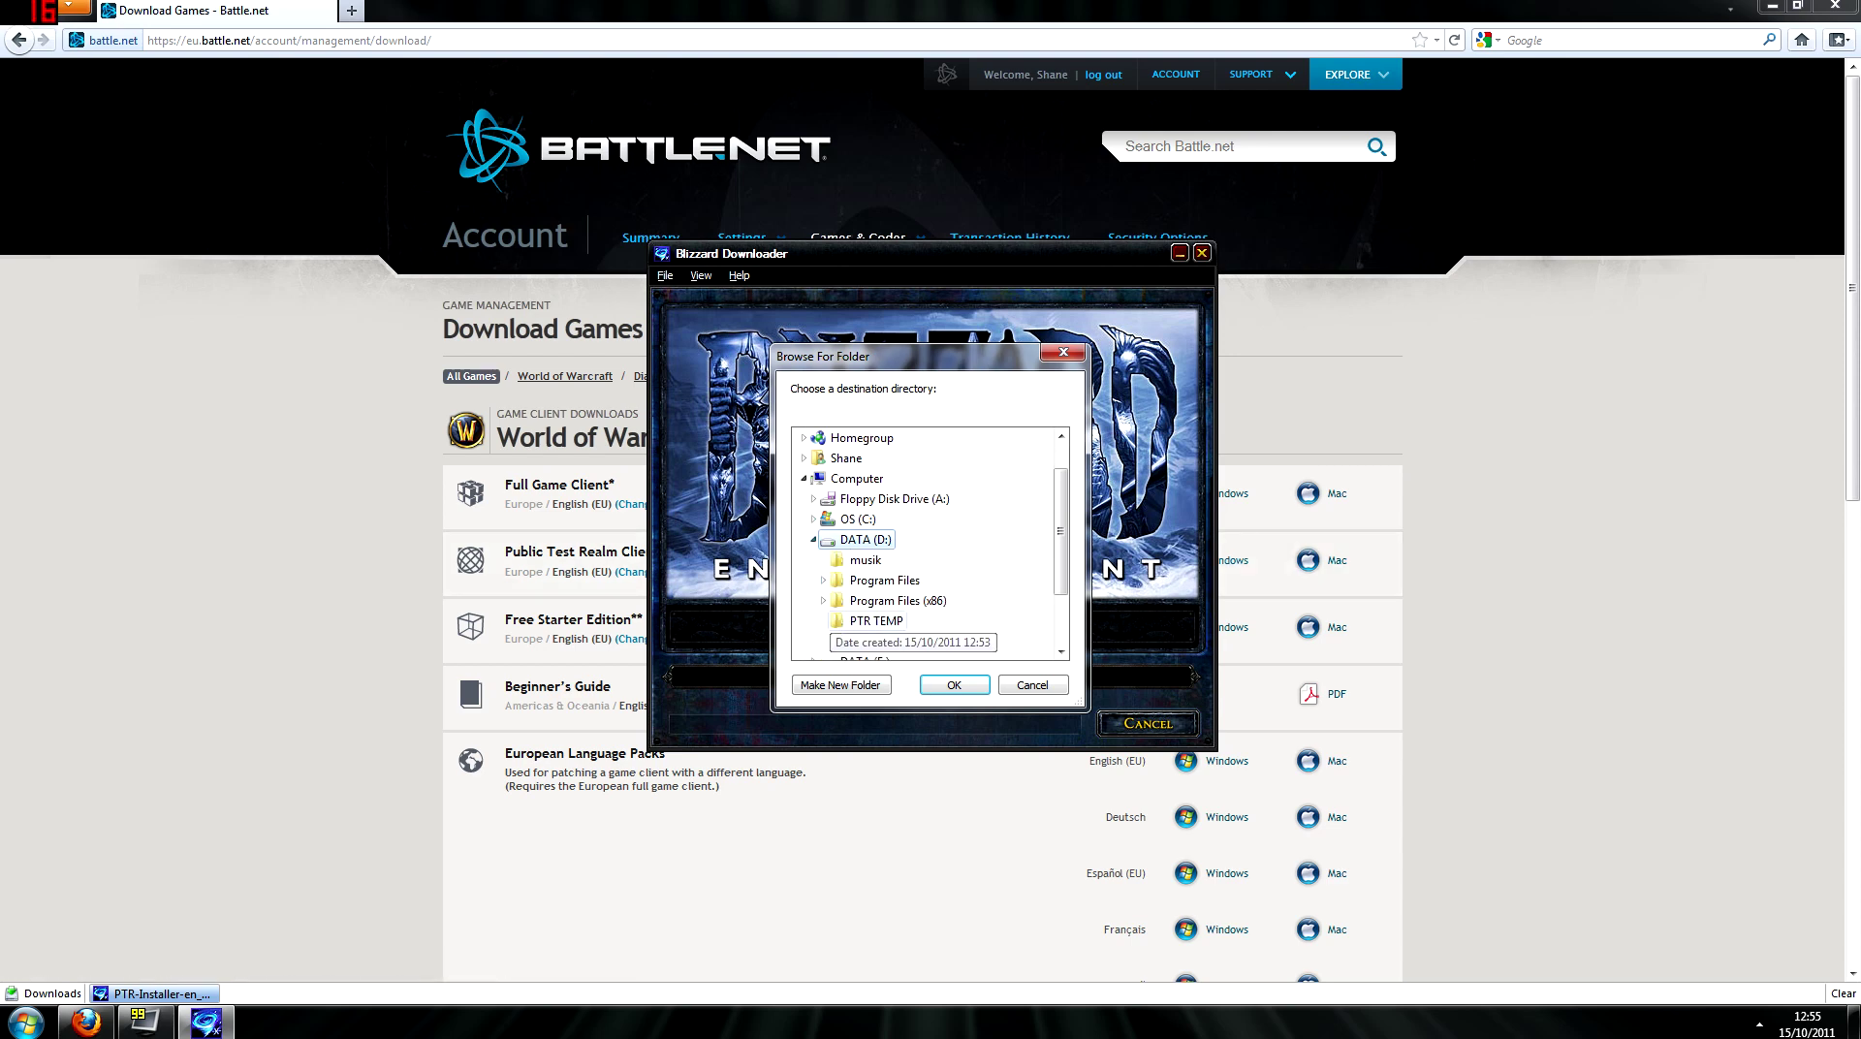
{"action": "left_click", "coordinate": [876, 620]}
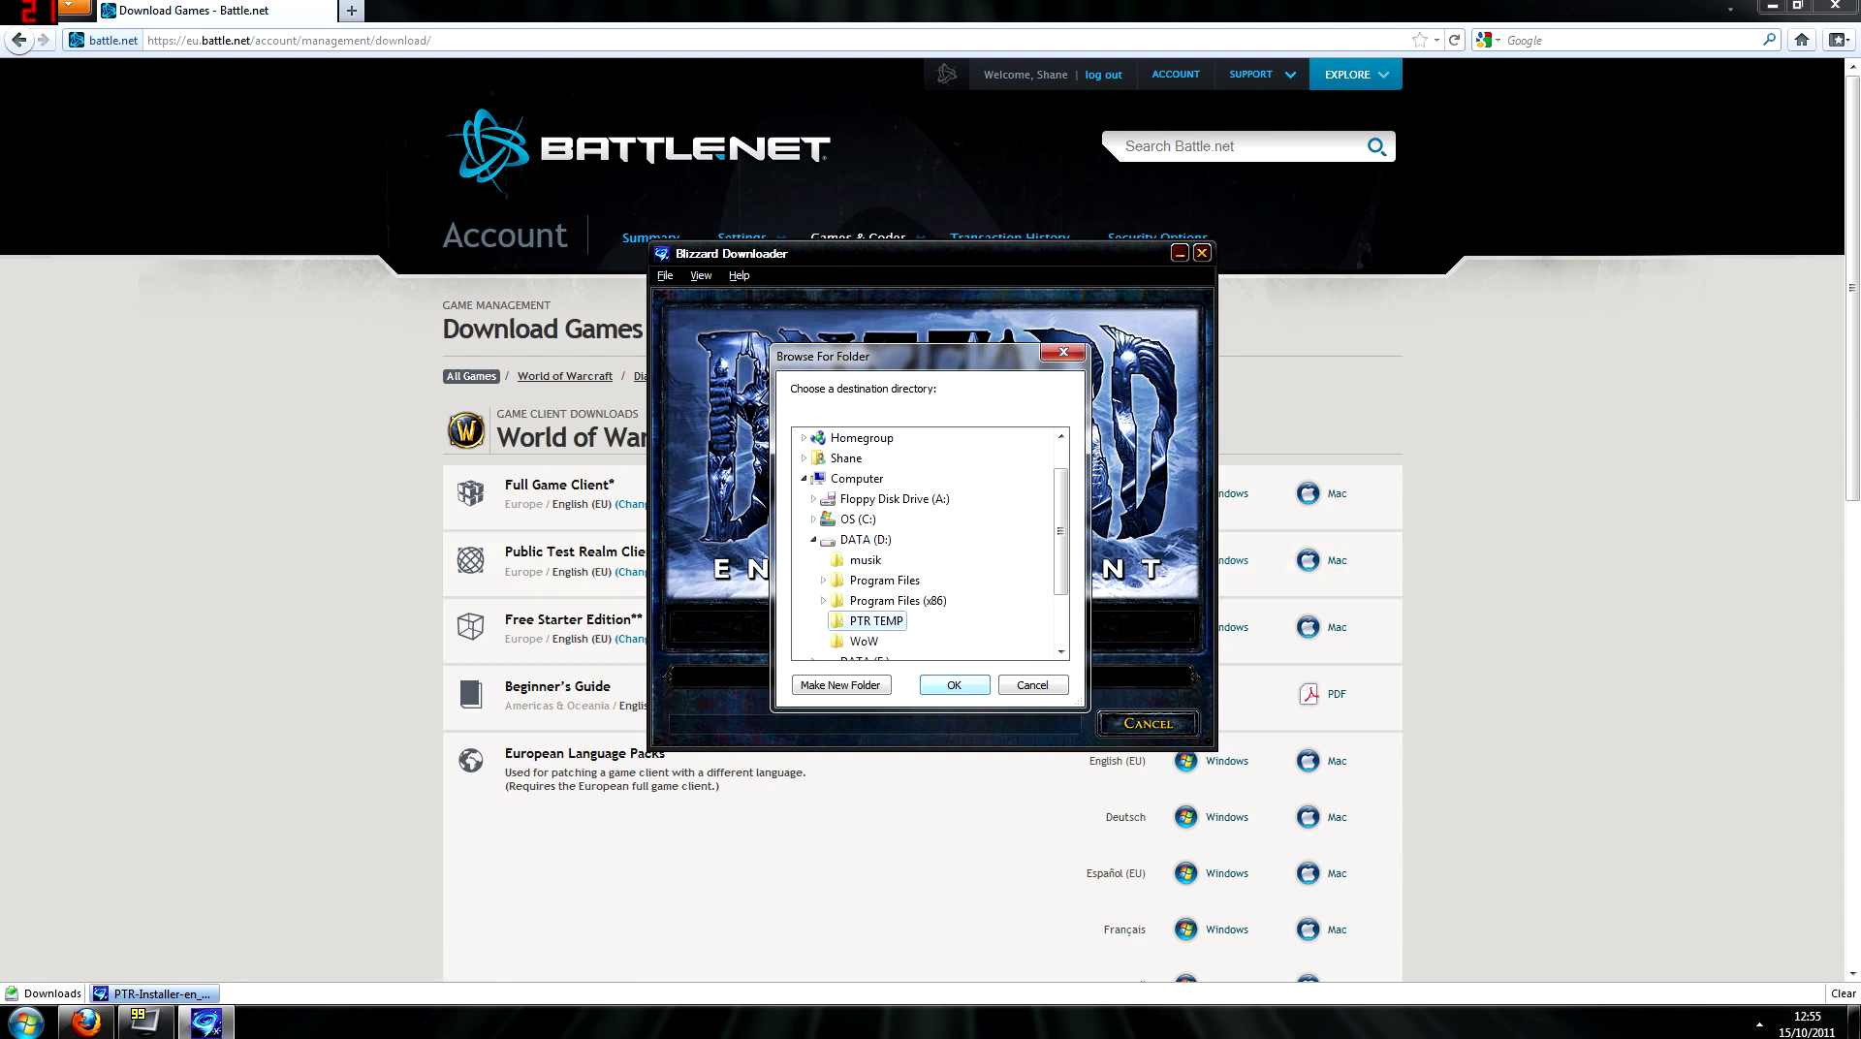
{"action": "key", "text": "Return"}
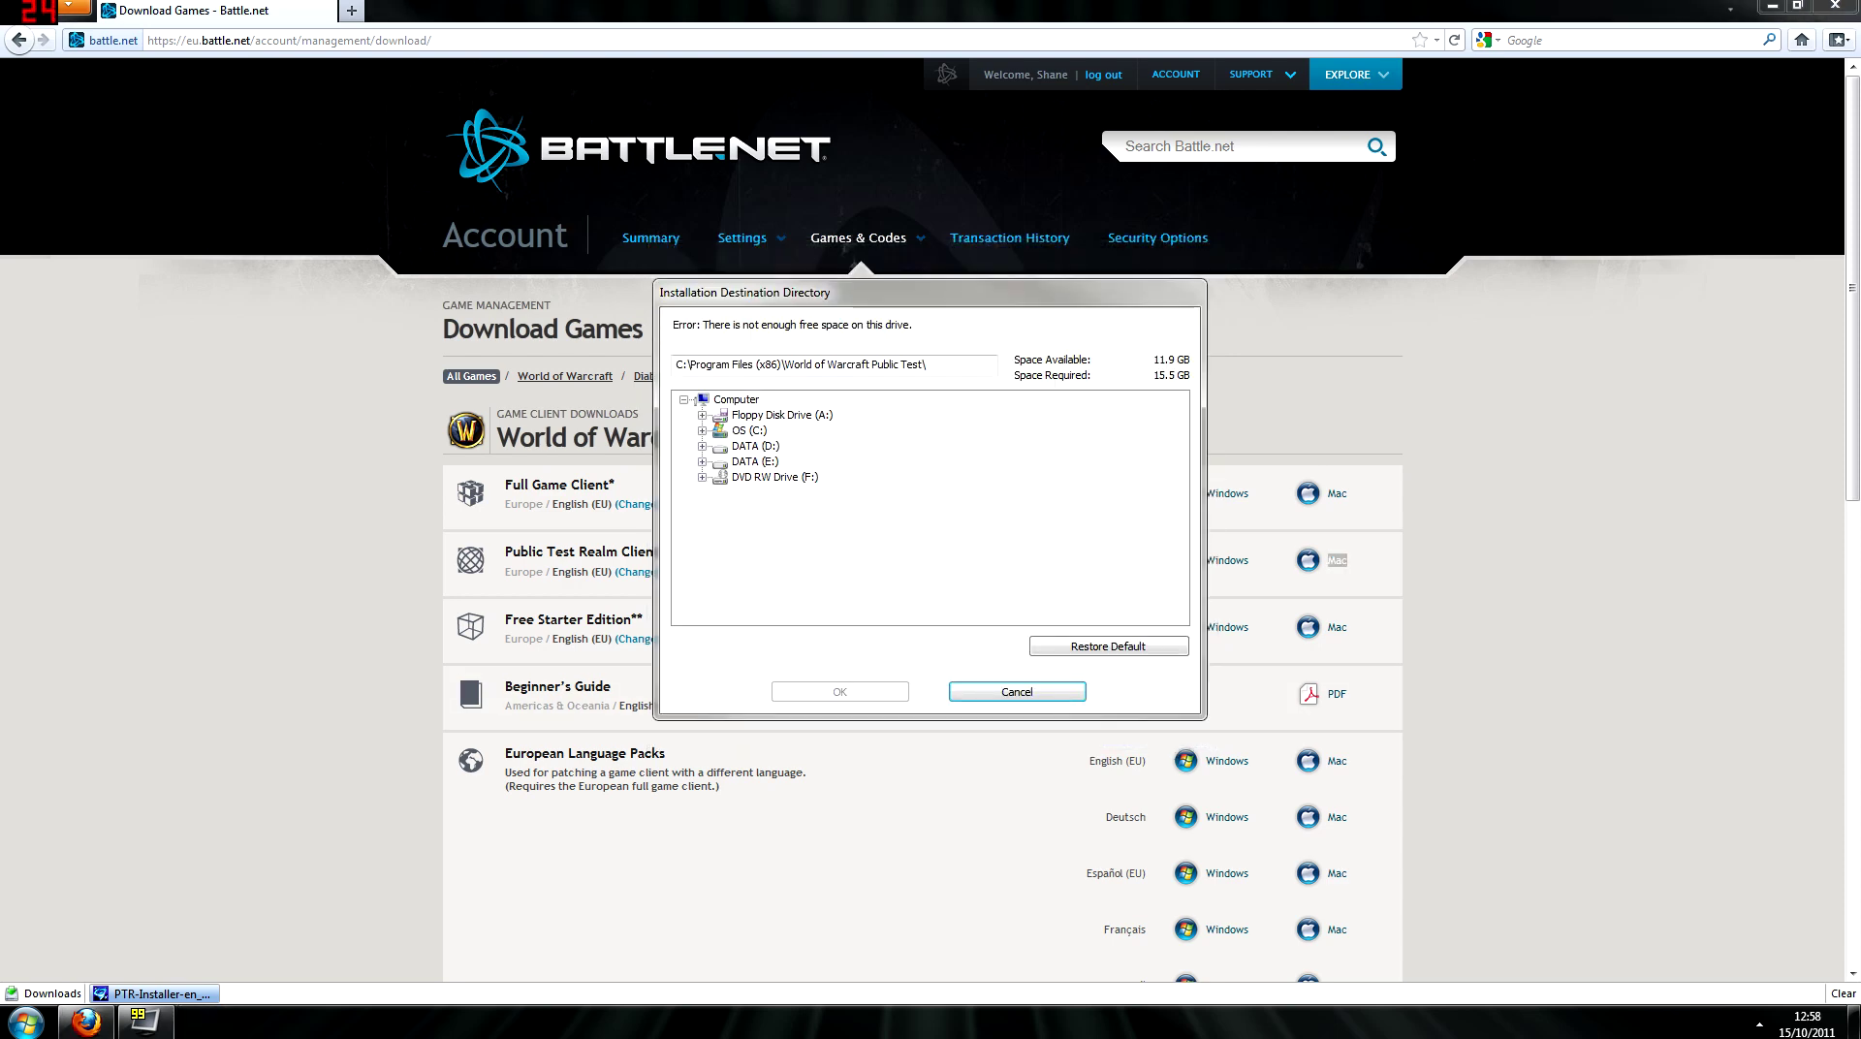
Change the install path's drive from C to D and start installing the Public Test client
{"action": "left_click", "coordinate": [735, 400]}
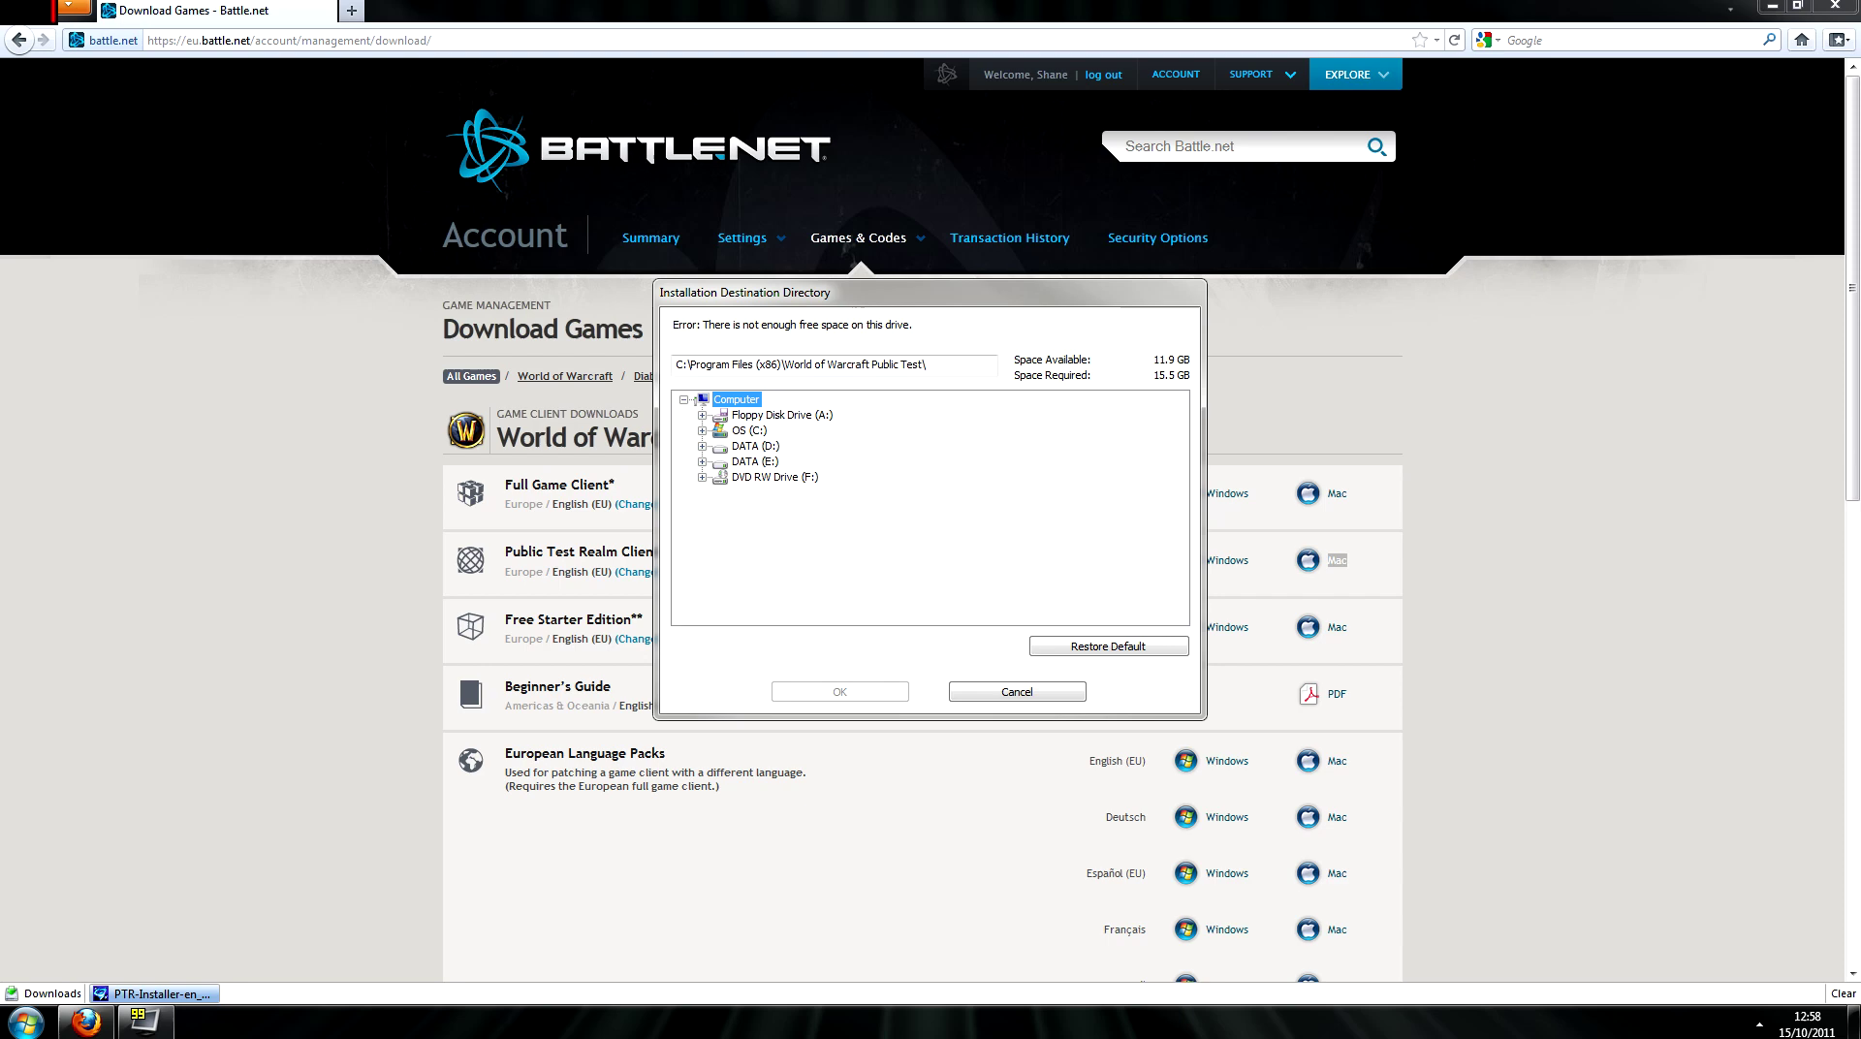
{"action": "left_click", "coordinate": [680, 364]}
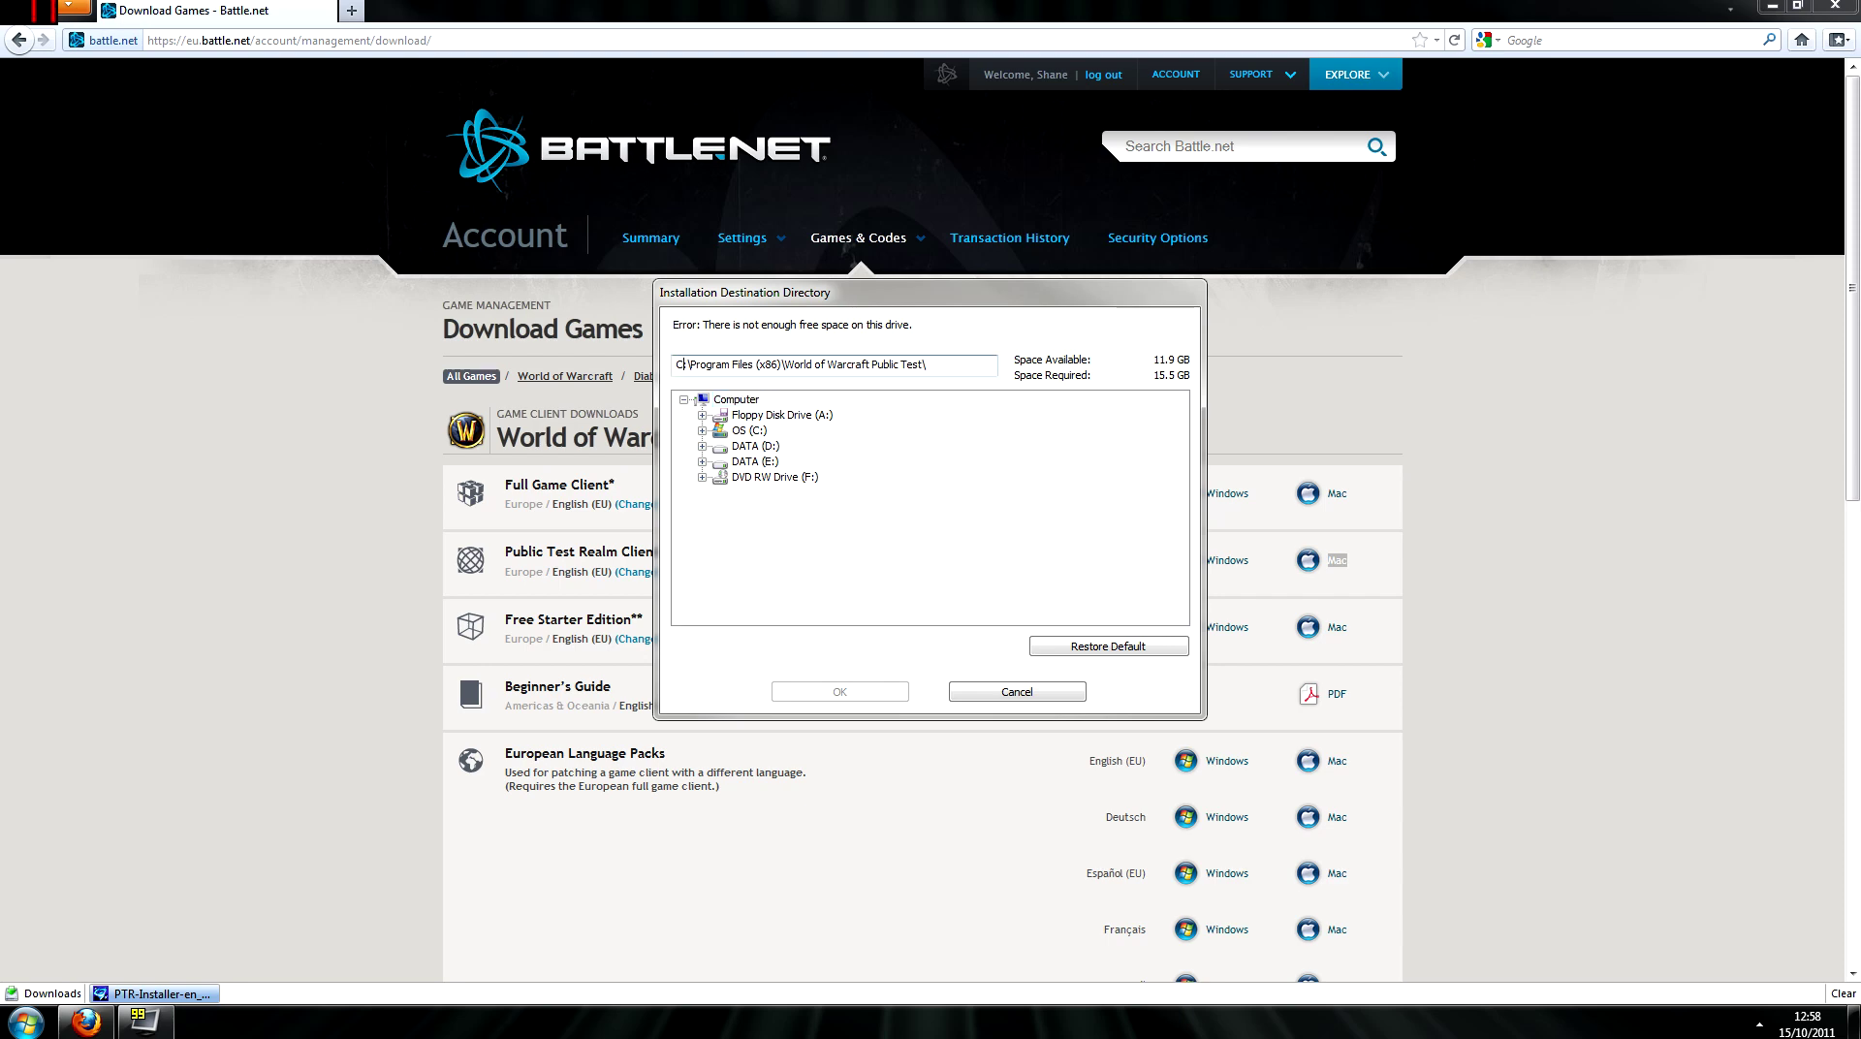
{"action": "key", "text": "BackSpace"}
{"action": "type", "text": "D"}
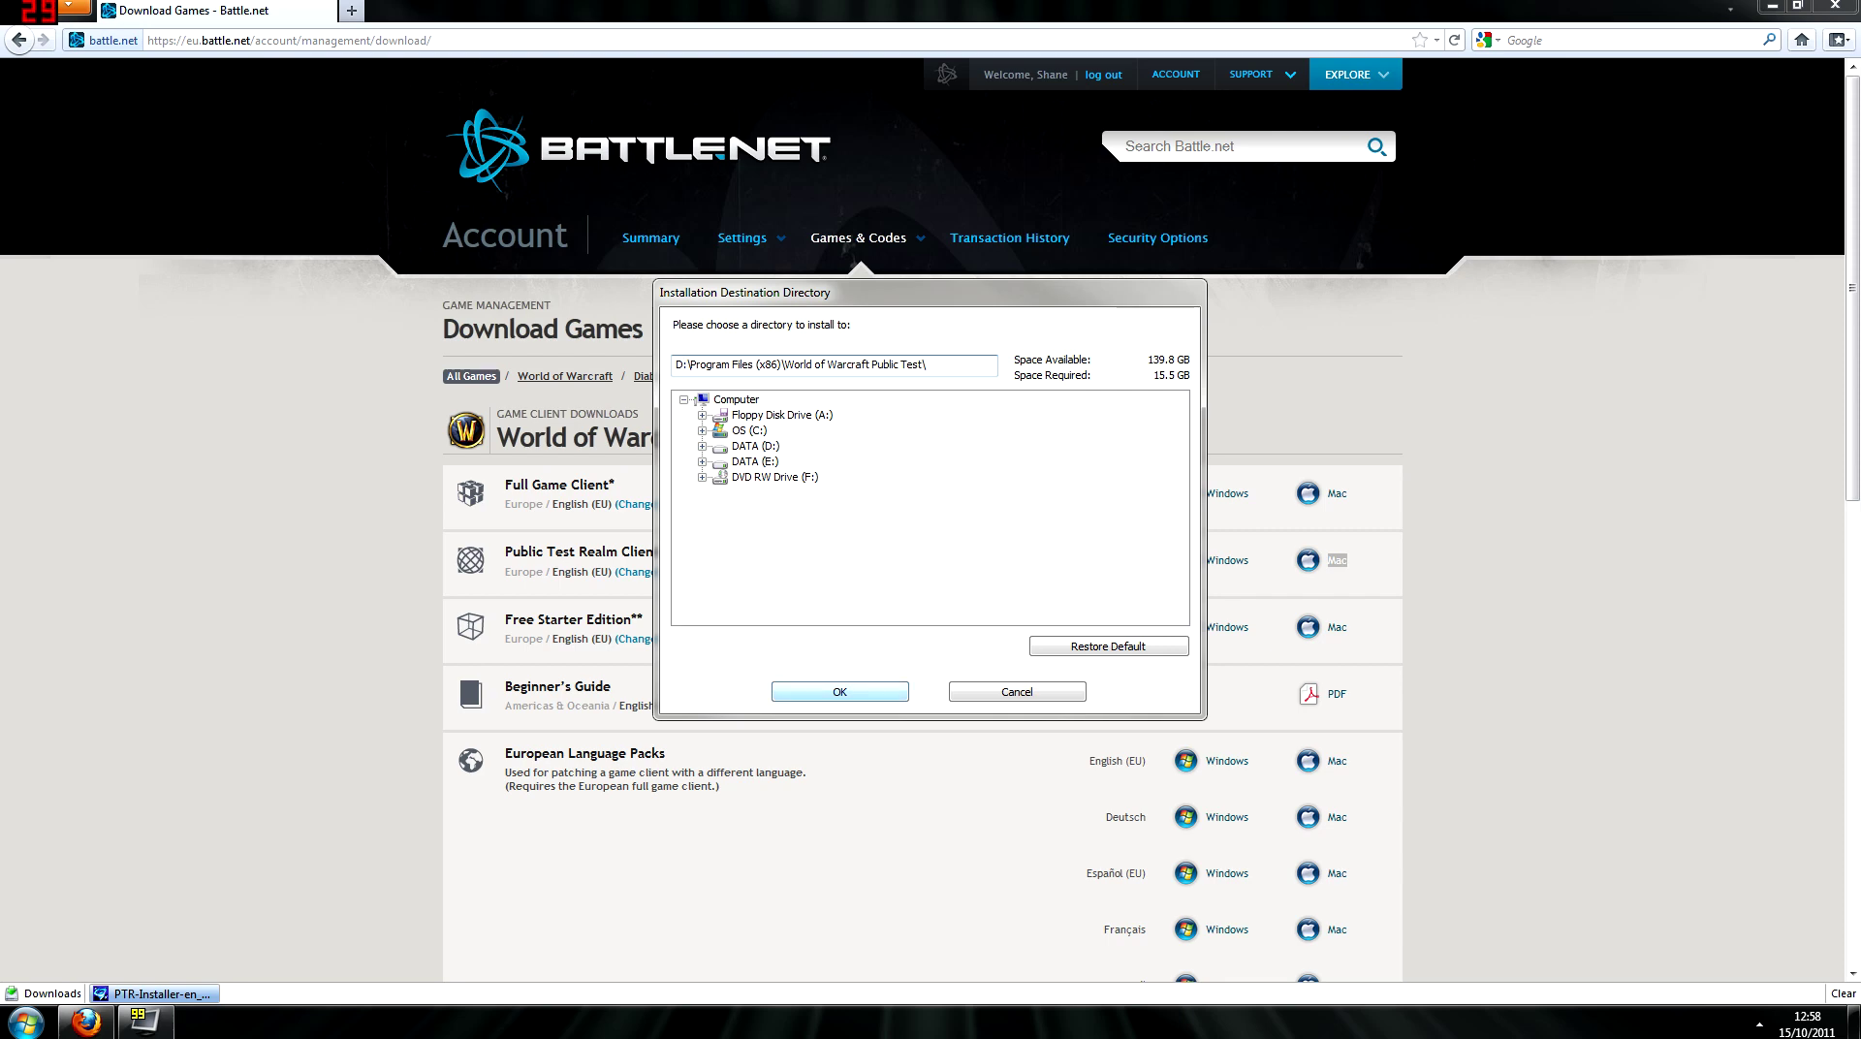
{"action": "key", "text": "Return"}
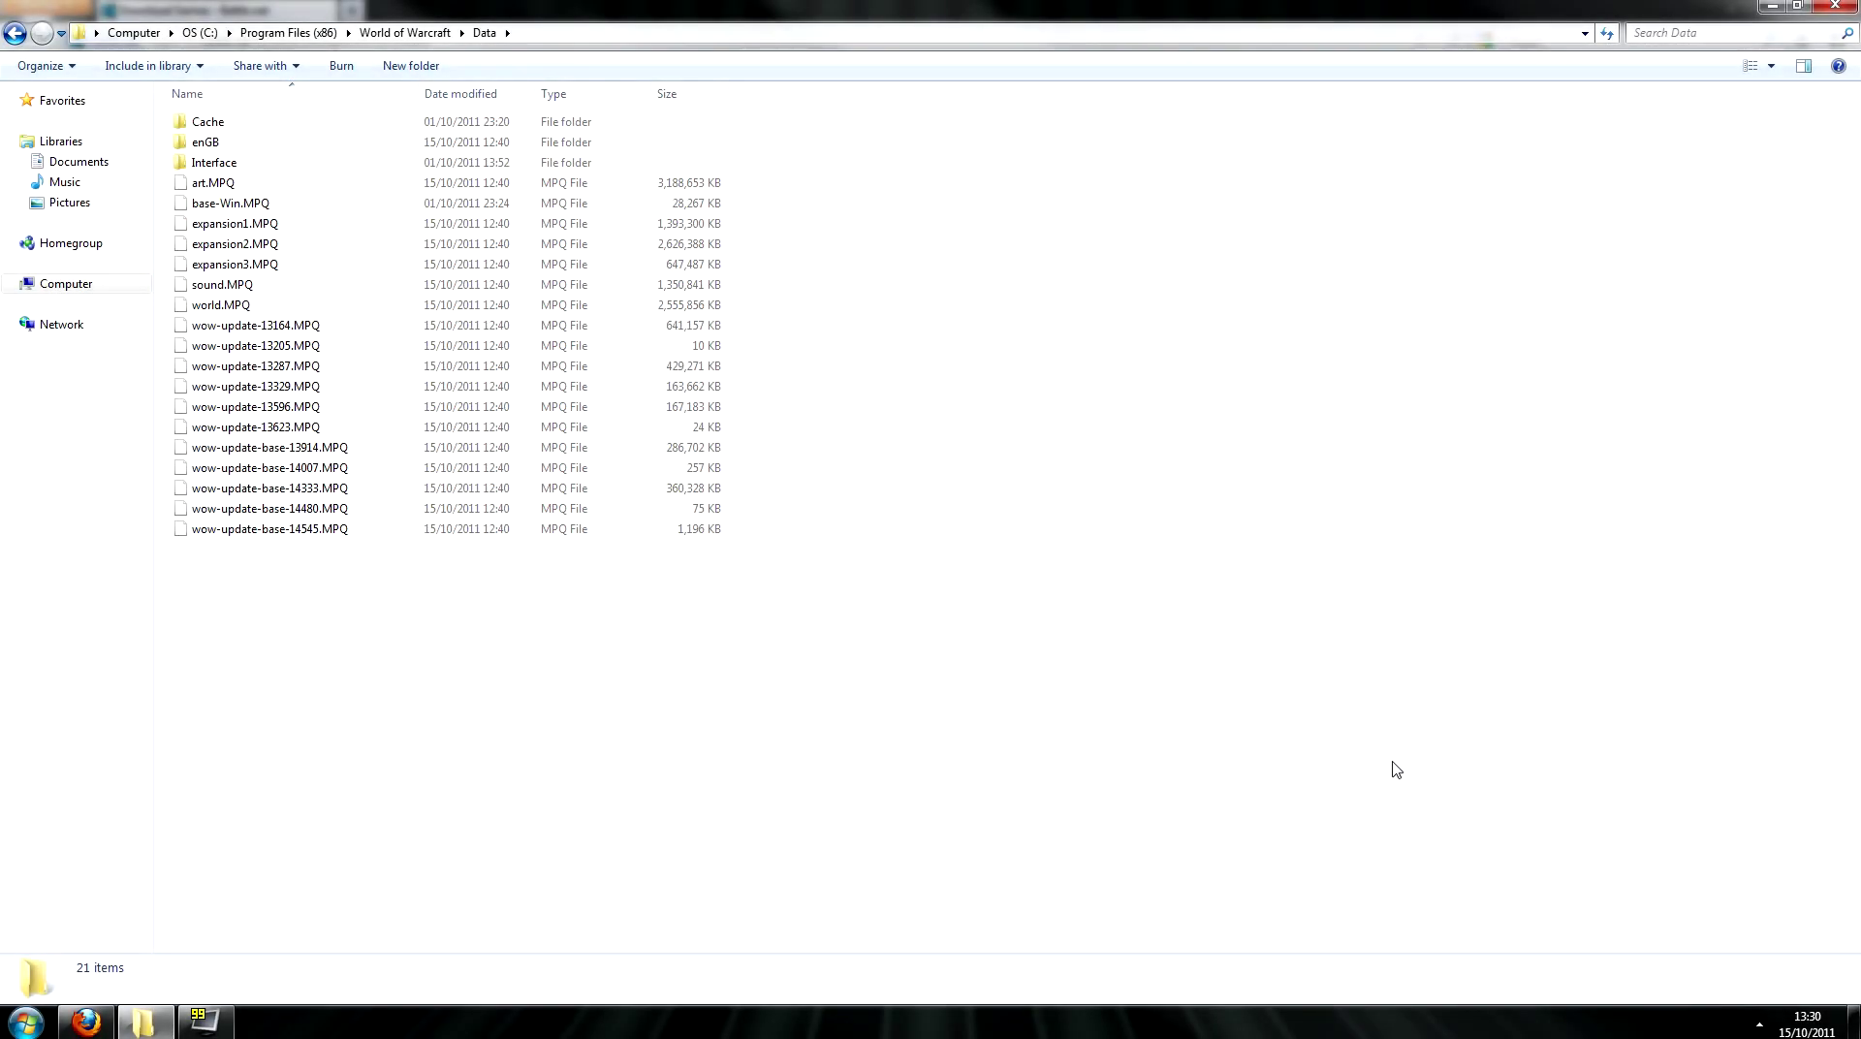
Copy all 21 items from the live World of Warcraft Data folder
{"action": "left_click_drag", "start_coordinate": [1393, 762], "coordinate": [464, 124]}
{"action": "right_click", "coordinate": [390, 402]}
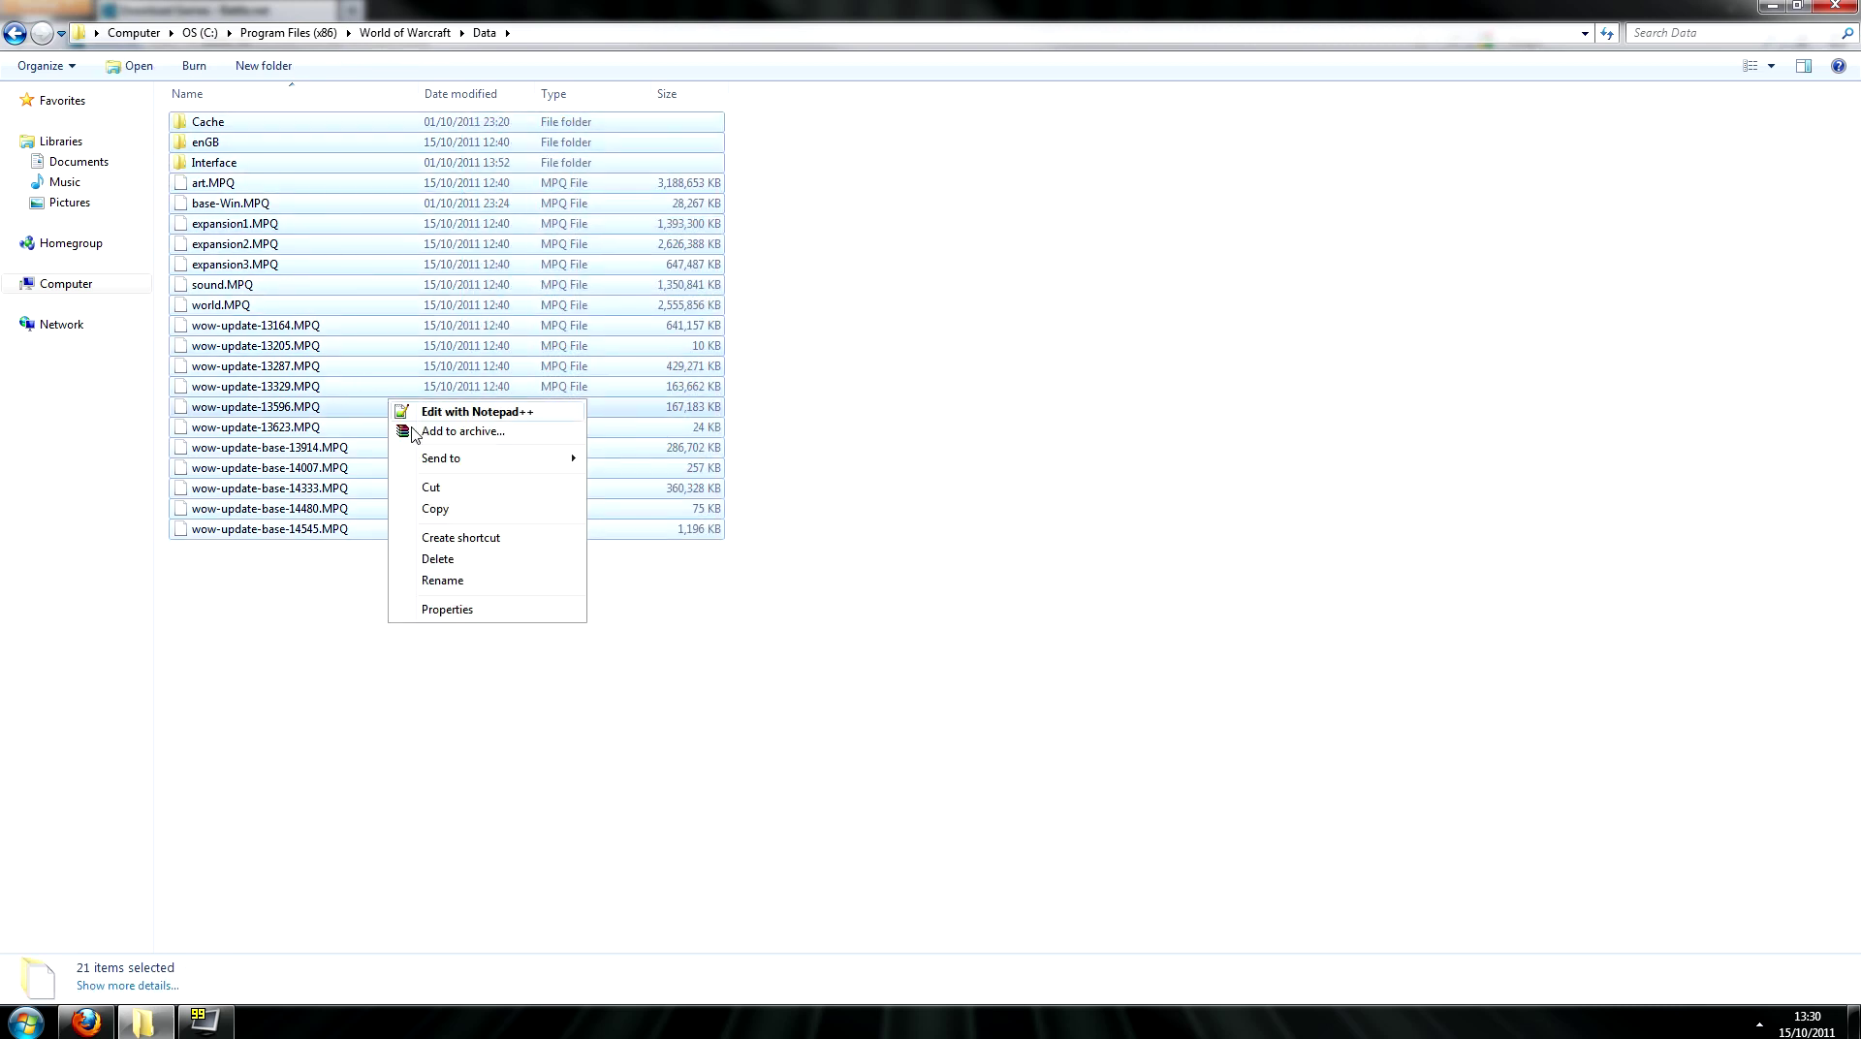
{"action": "left_click", "coordinate": [479, 513]}
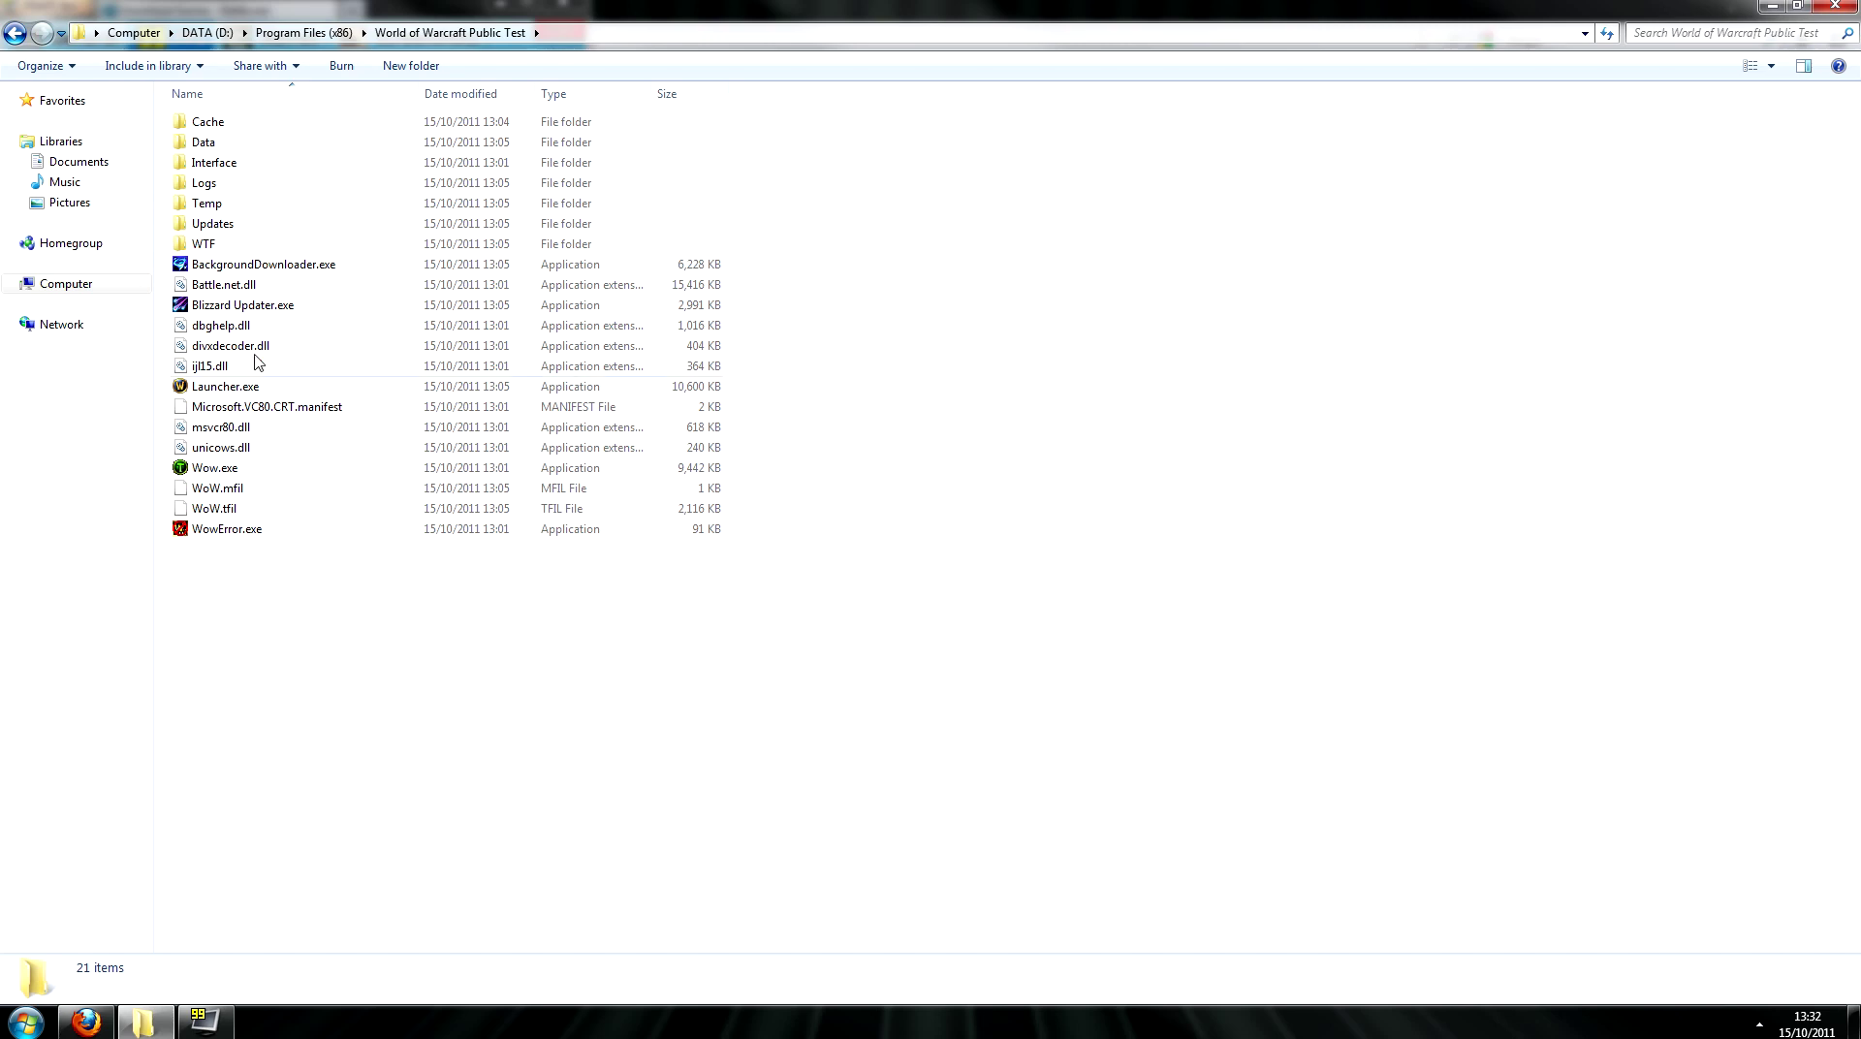
Permanently delete the 47 files in the PTR Data folder and paste in the live files
{"action": "double_click", "coordinate": [213, 144]}
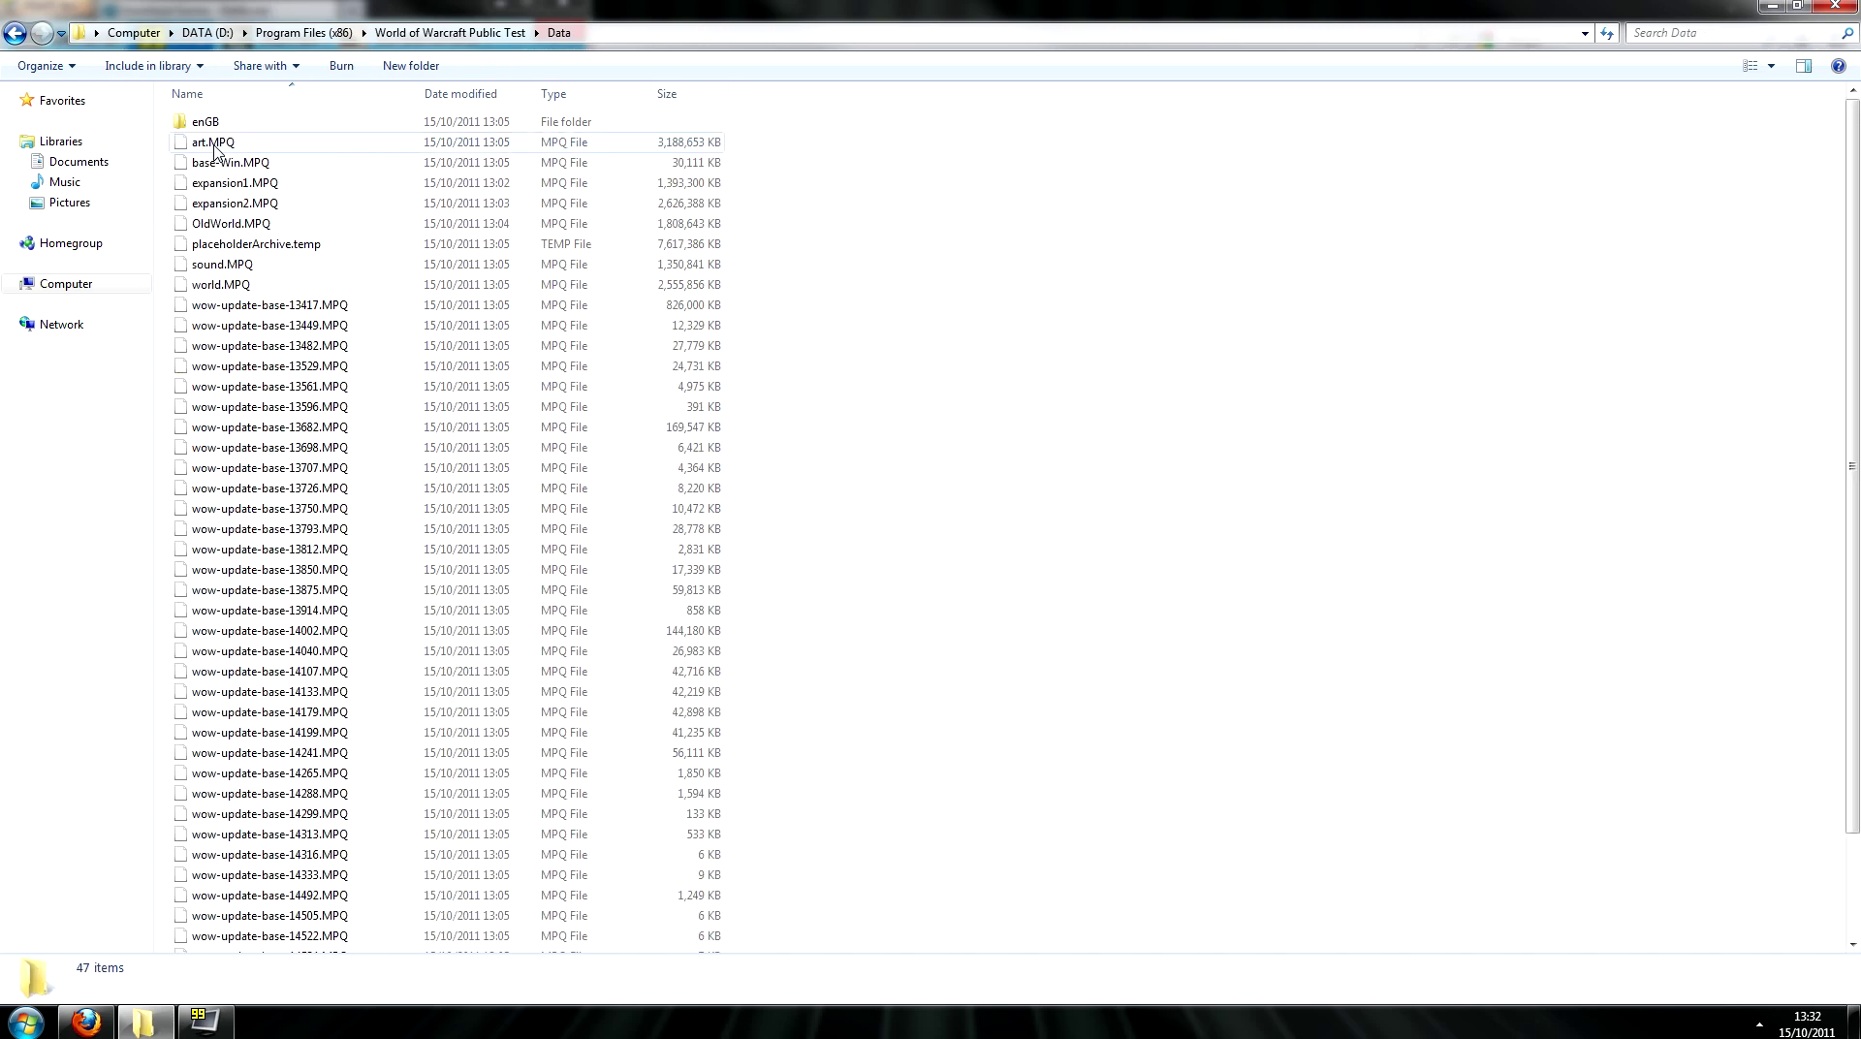
{"action": "left_click", "coordinate": [214, 207]}
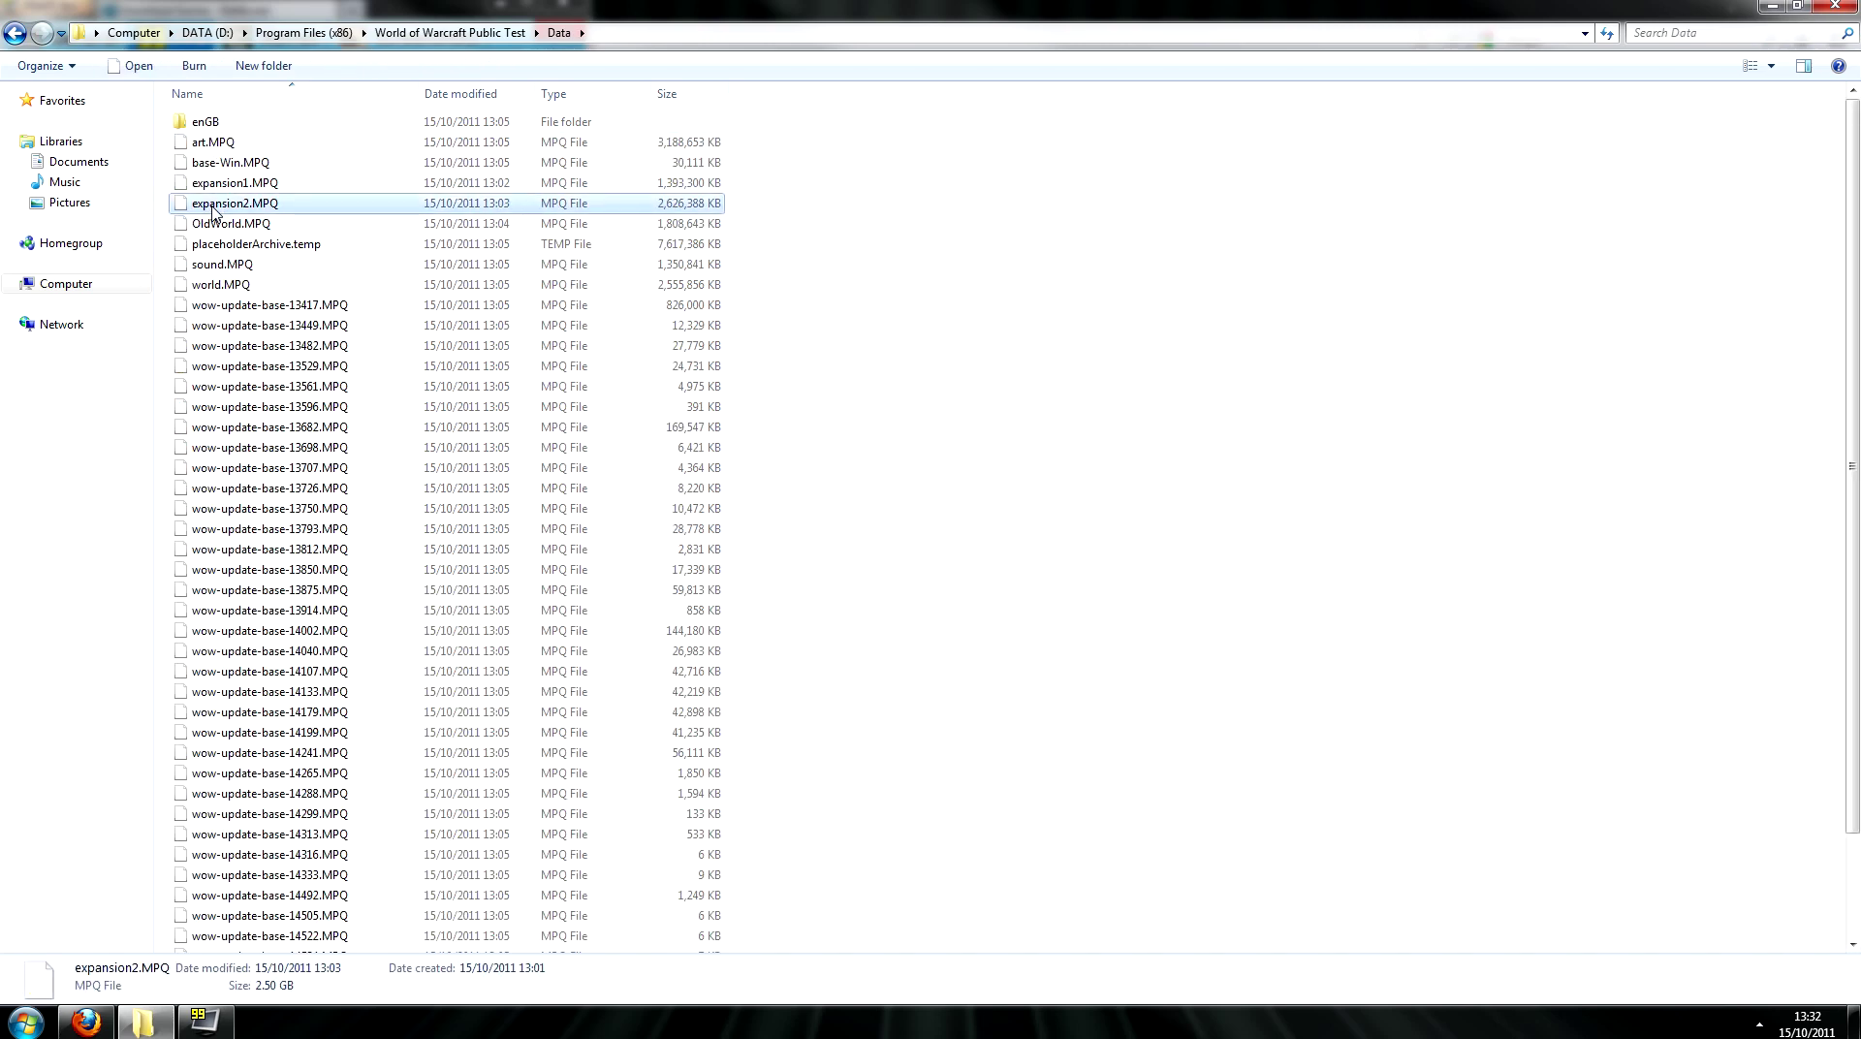
{"action": "key", "text": "ctrl+a"}
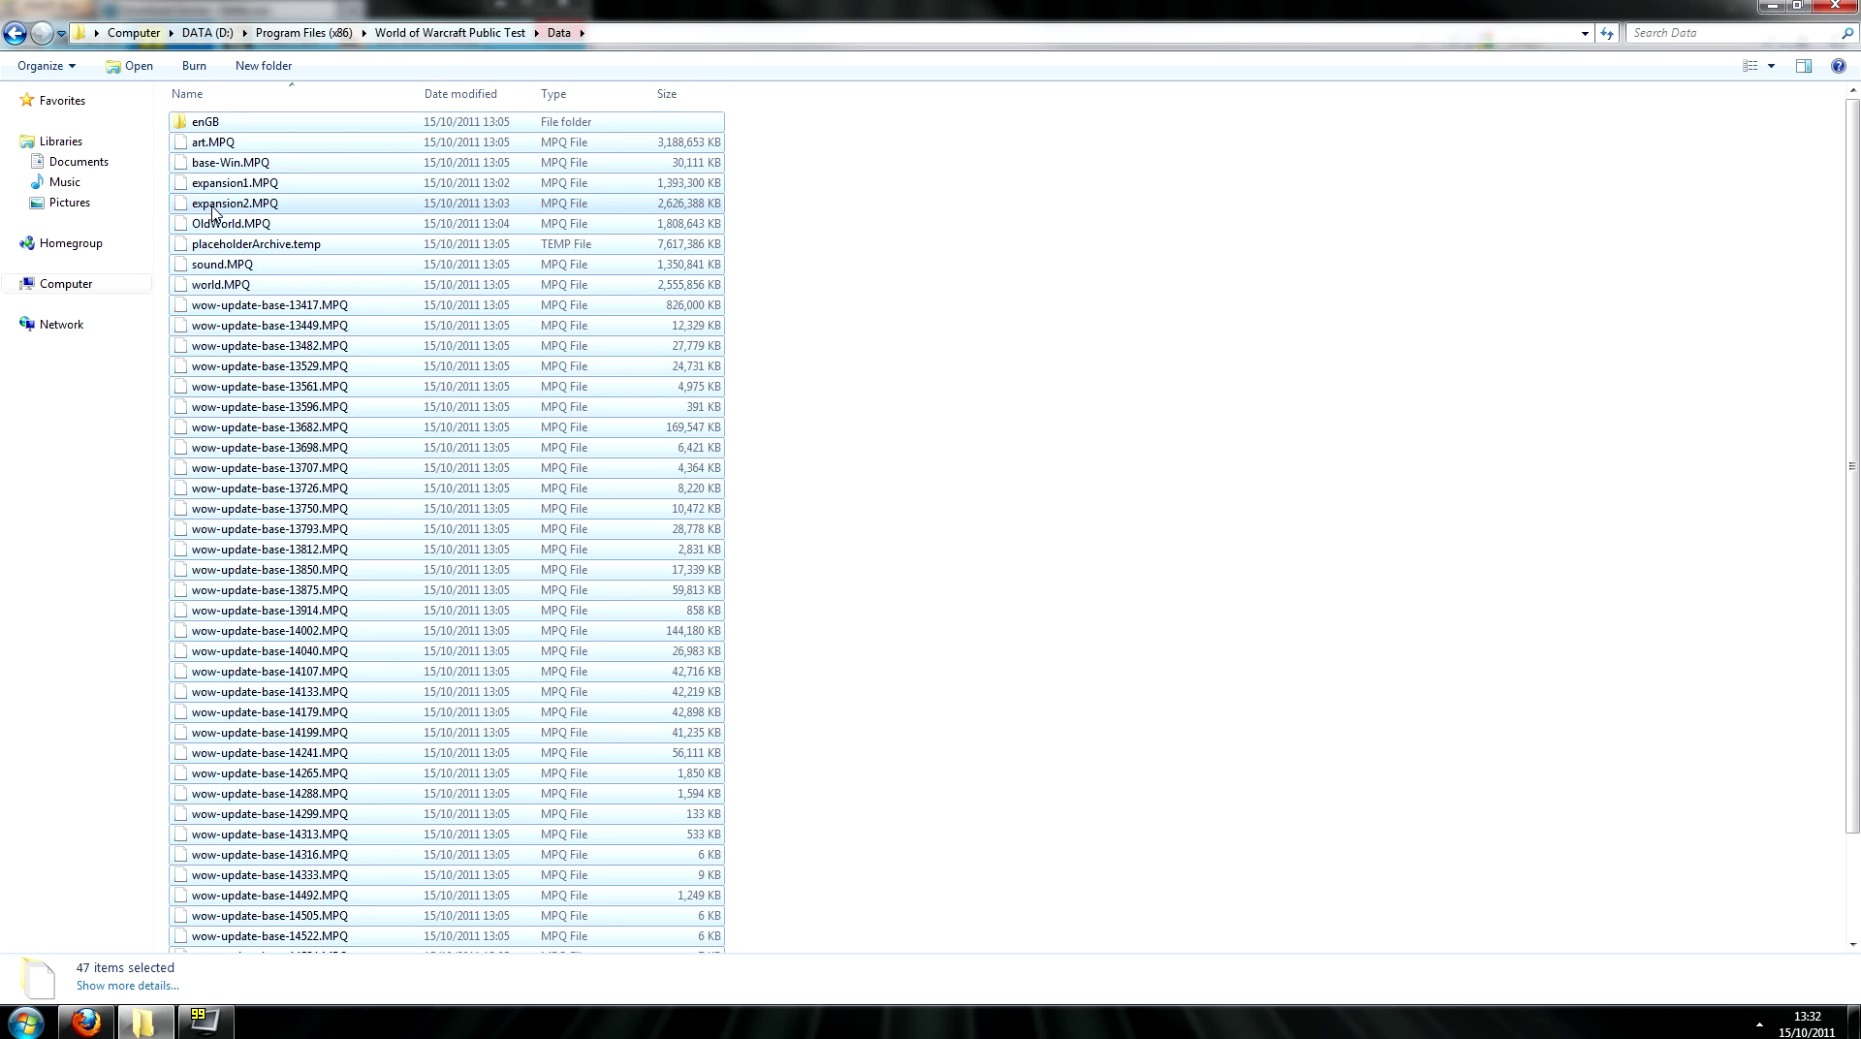
{"action": "key", "text": "shift+Delete"}
{"action": "key", "text": "Return"}
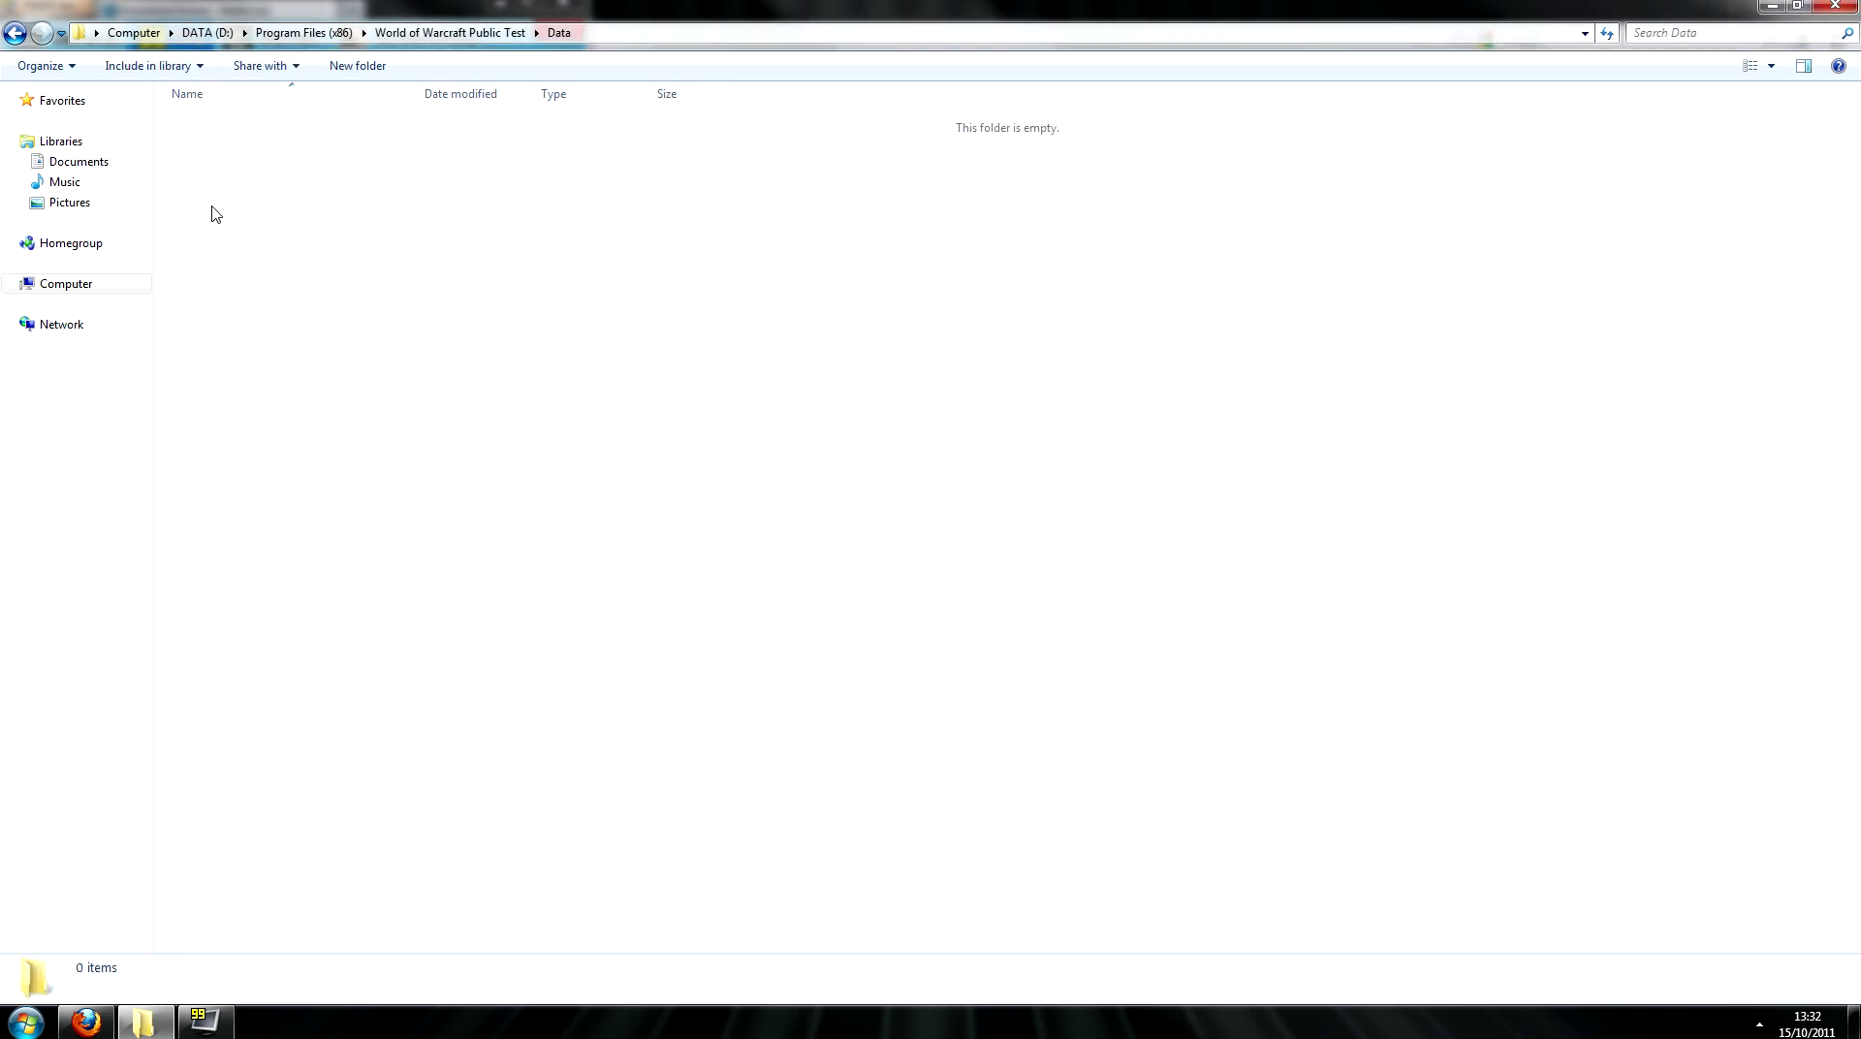
{"action": "right_click", "coordinate": [215, 214]}
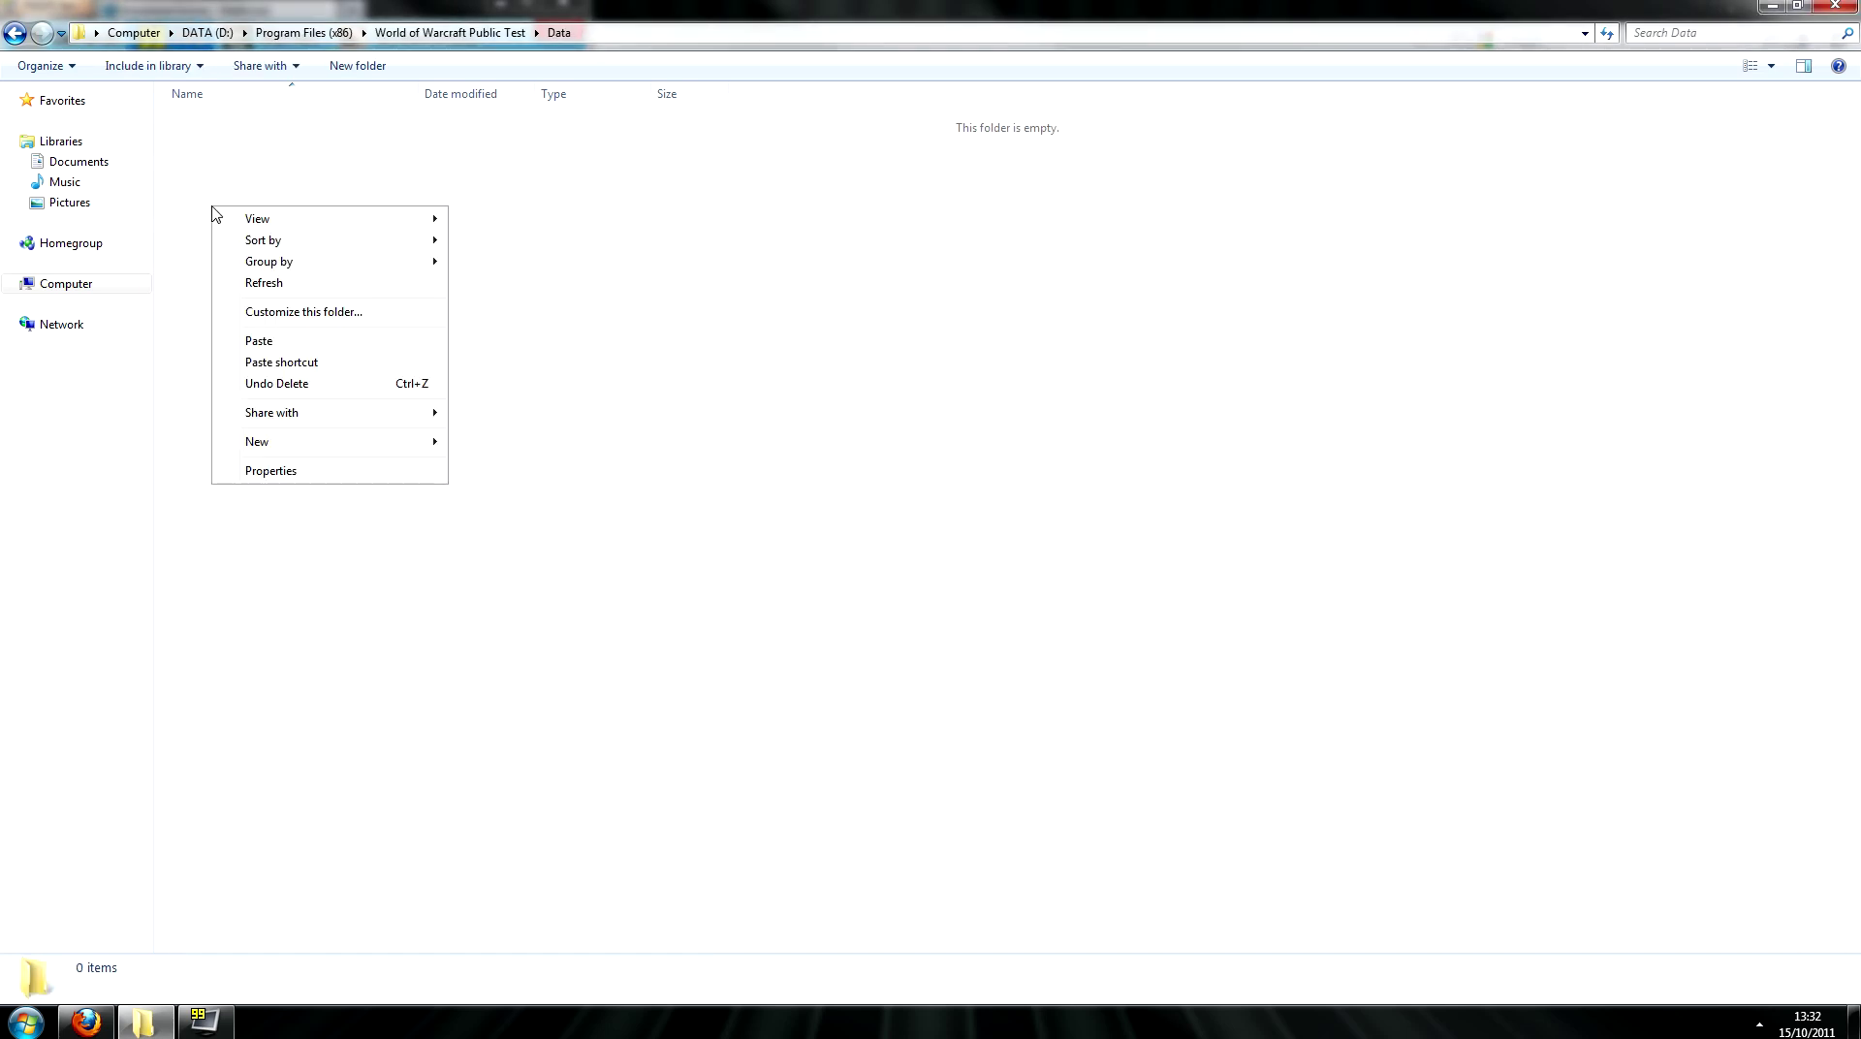
{"action": "left_click", "coordinate": [287, 341]}
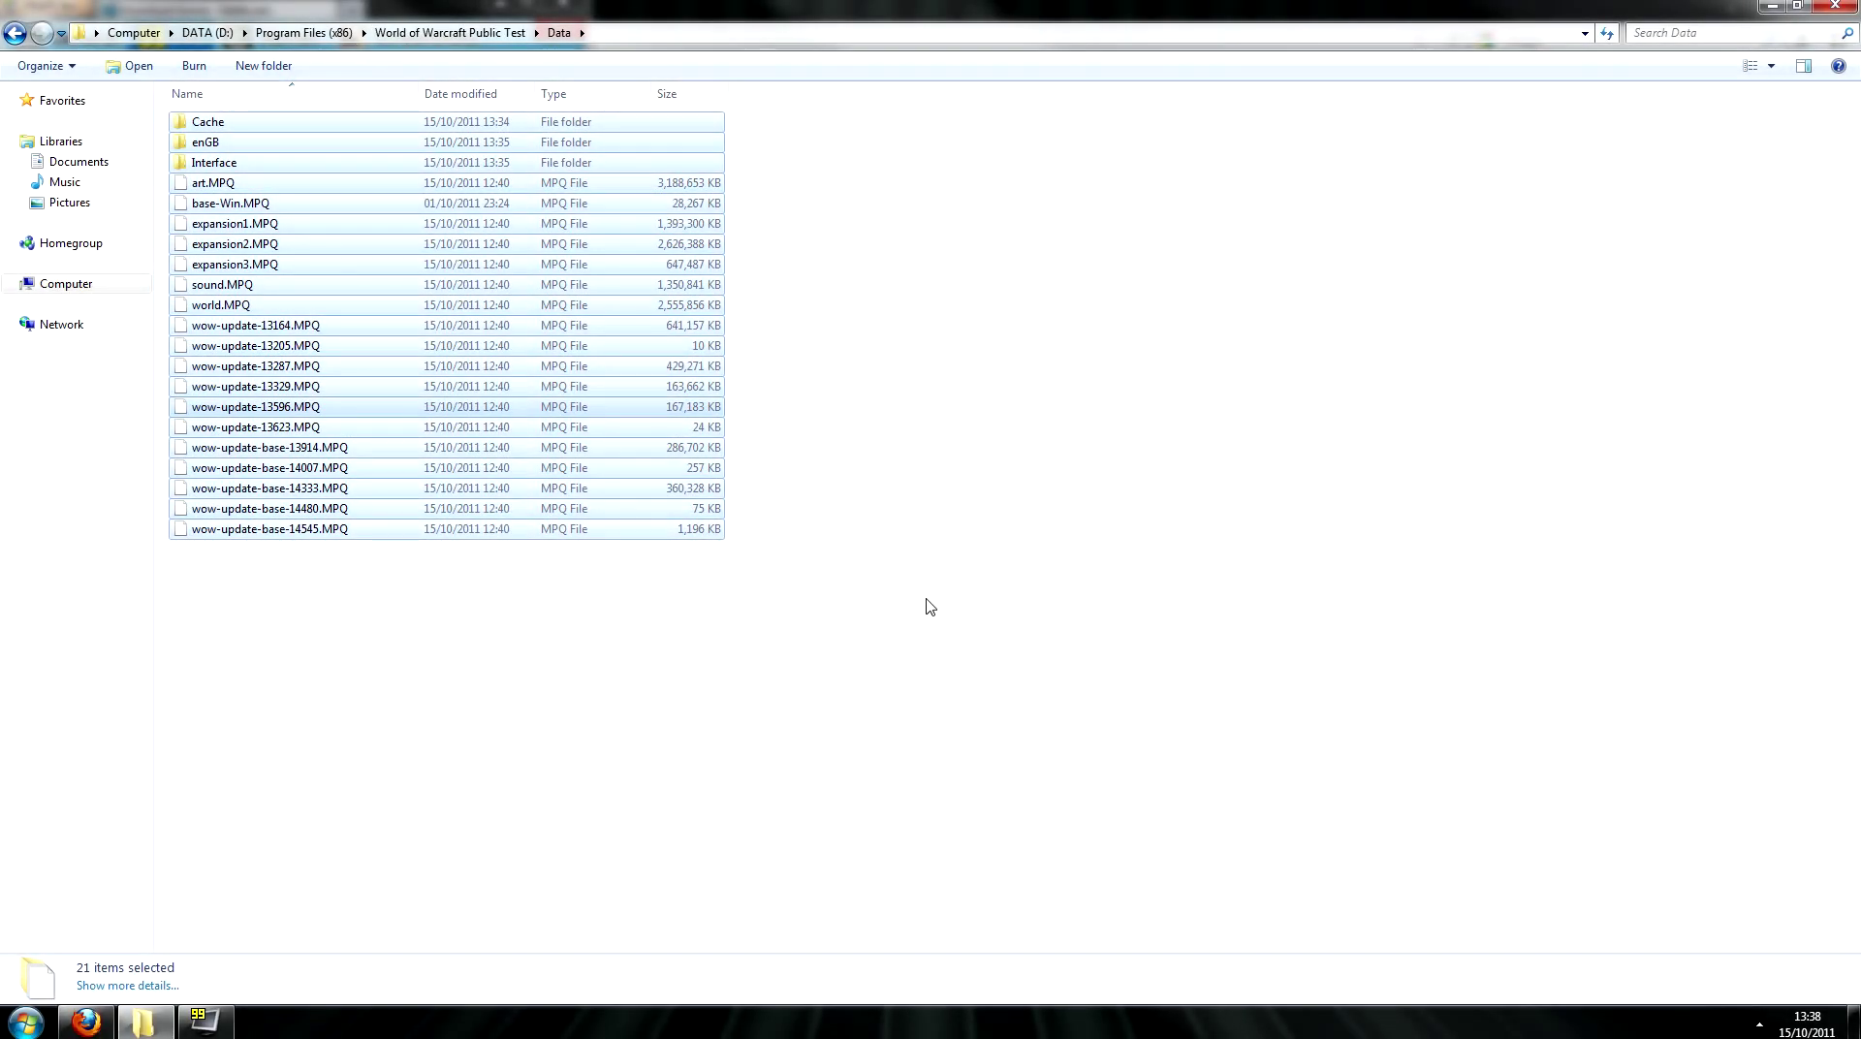
Open realmlist.wtf from the PTR's Data\enGB folder in Notepad++
{"action": "double_click", "coordinate": [225, 143]}
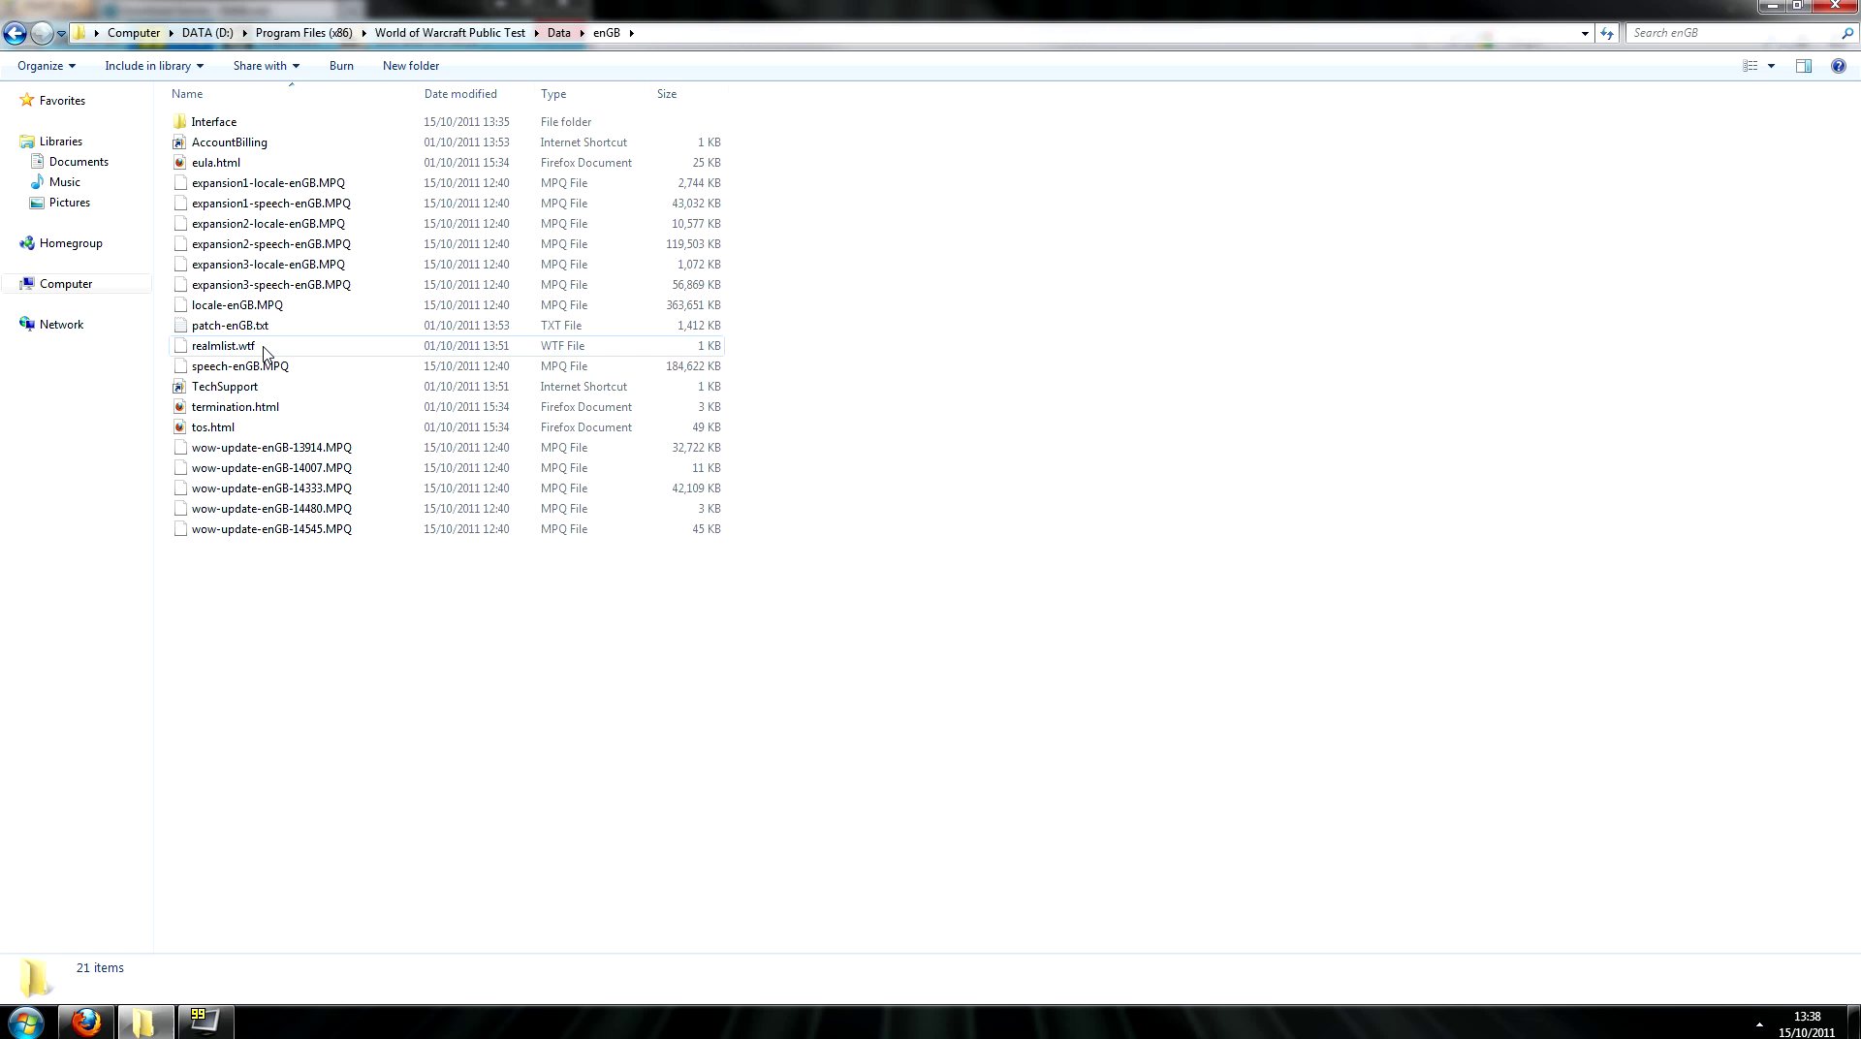
{"action": "right_click", "coordinate": [264, 351]}
{"action": "right_click", "coordinate": [236, 346]}
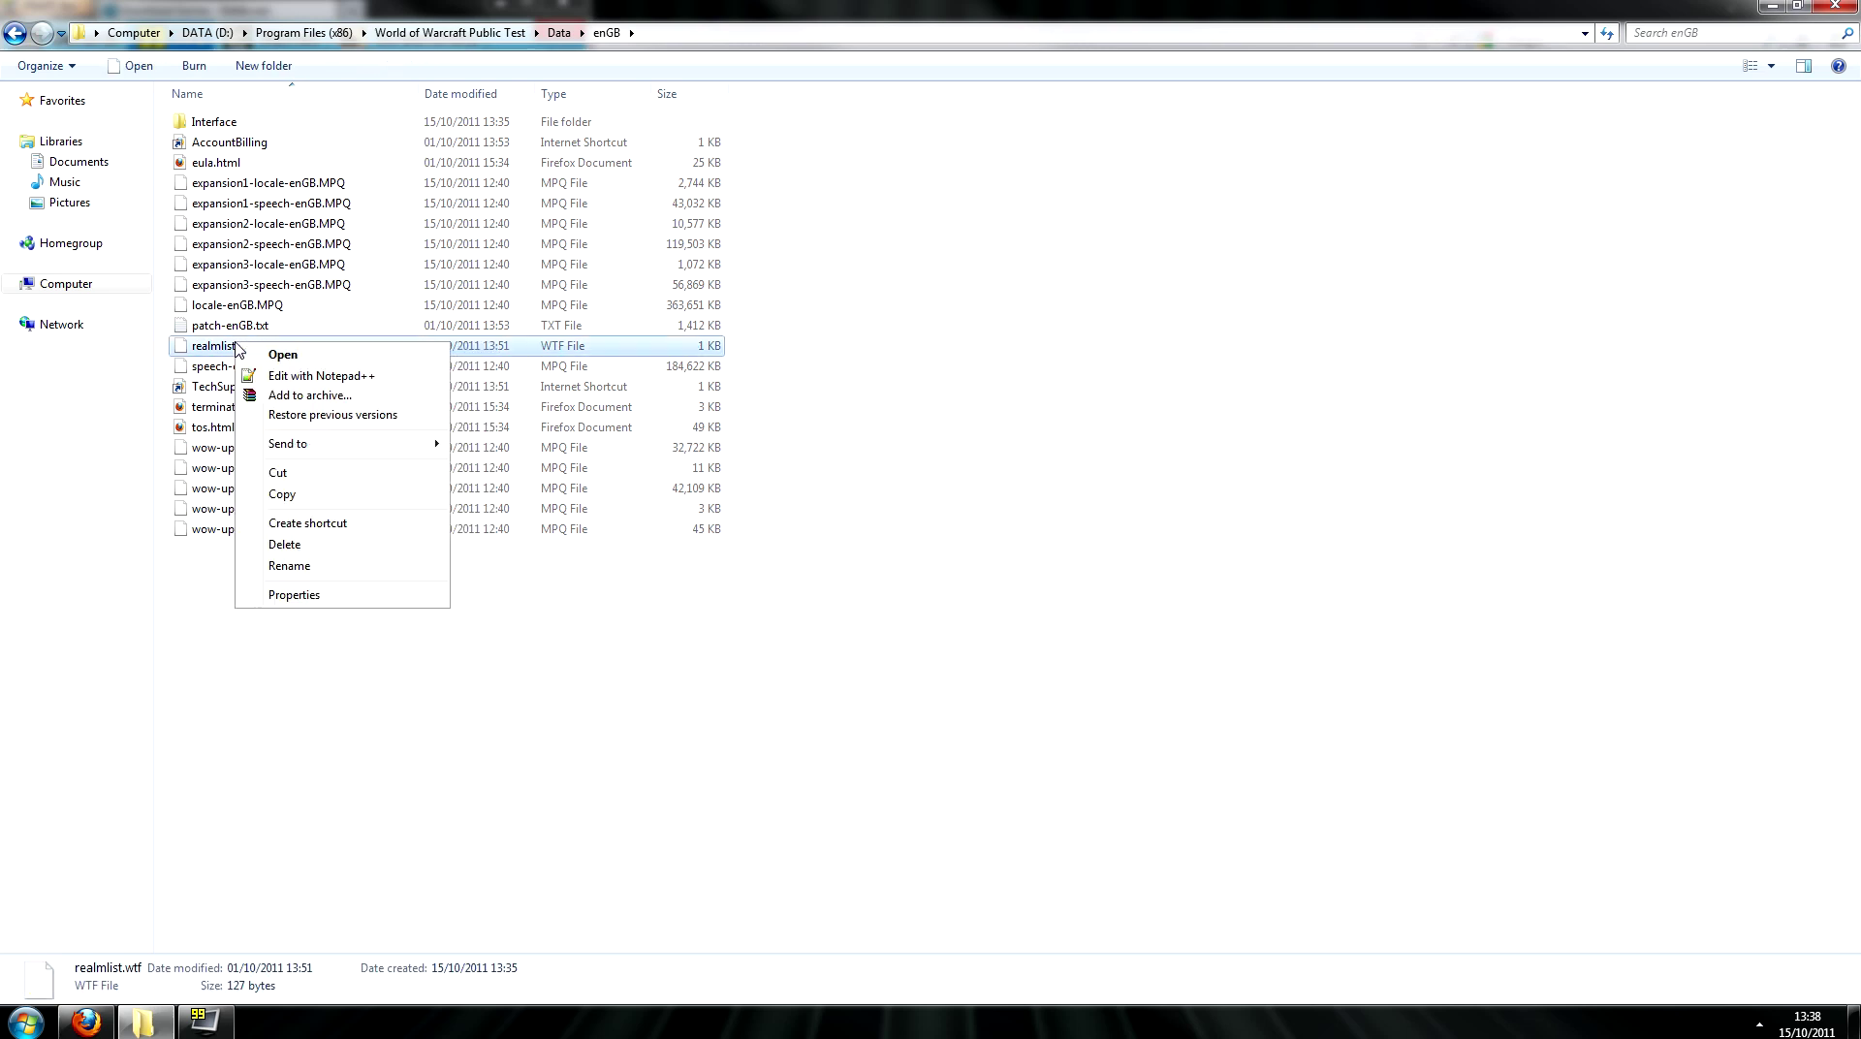
{"action": "left_click", "coordinate": [307, 383]}
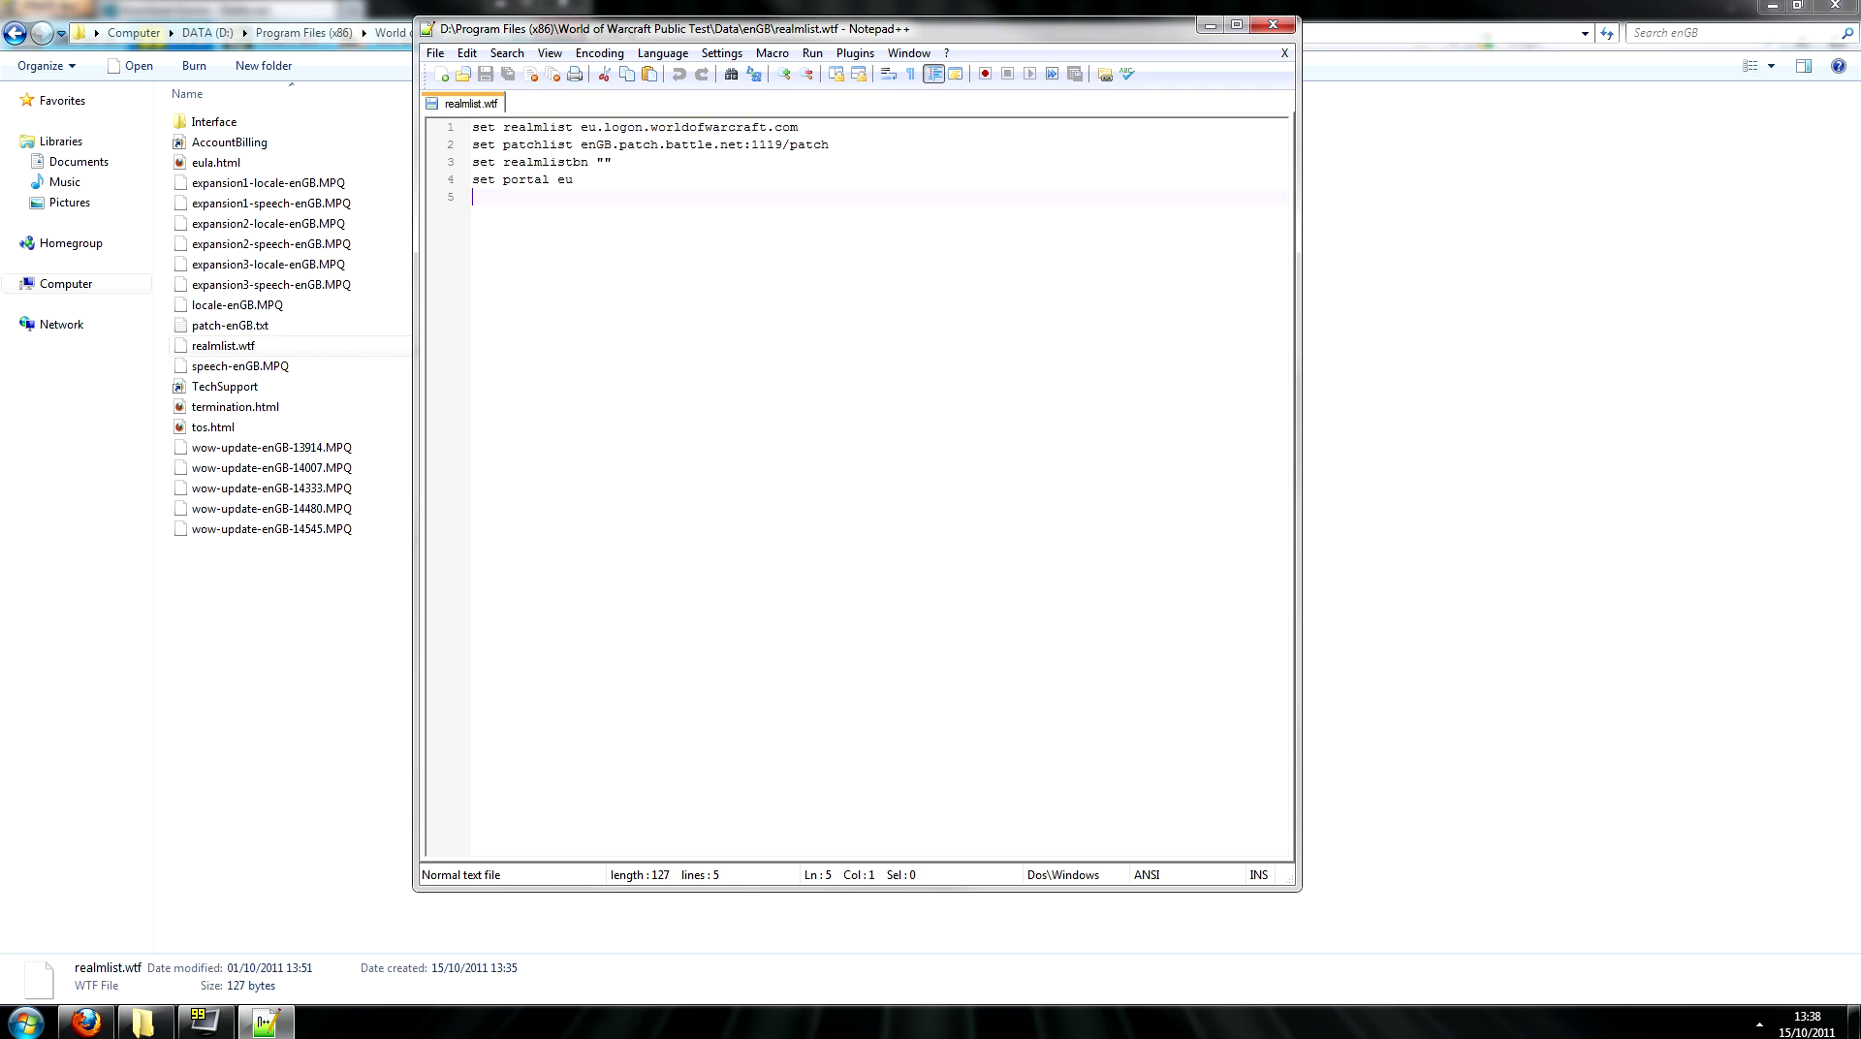
Replace realmlist.wtf's contents with the pasted PTR realmlist lines, save, and close Notepad++
{"action": "key", "text": "ctrl+a"}
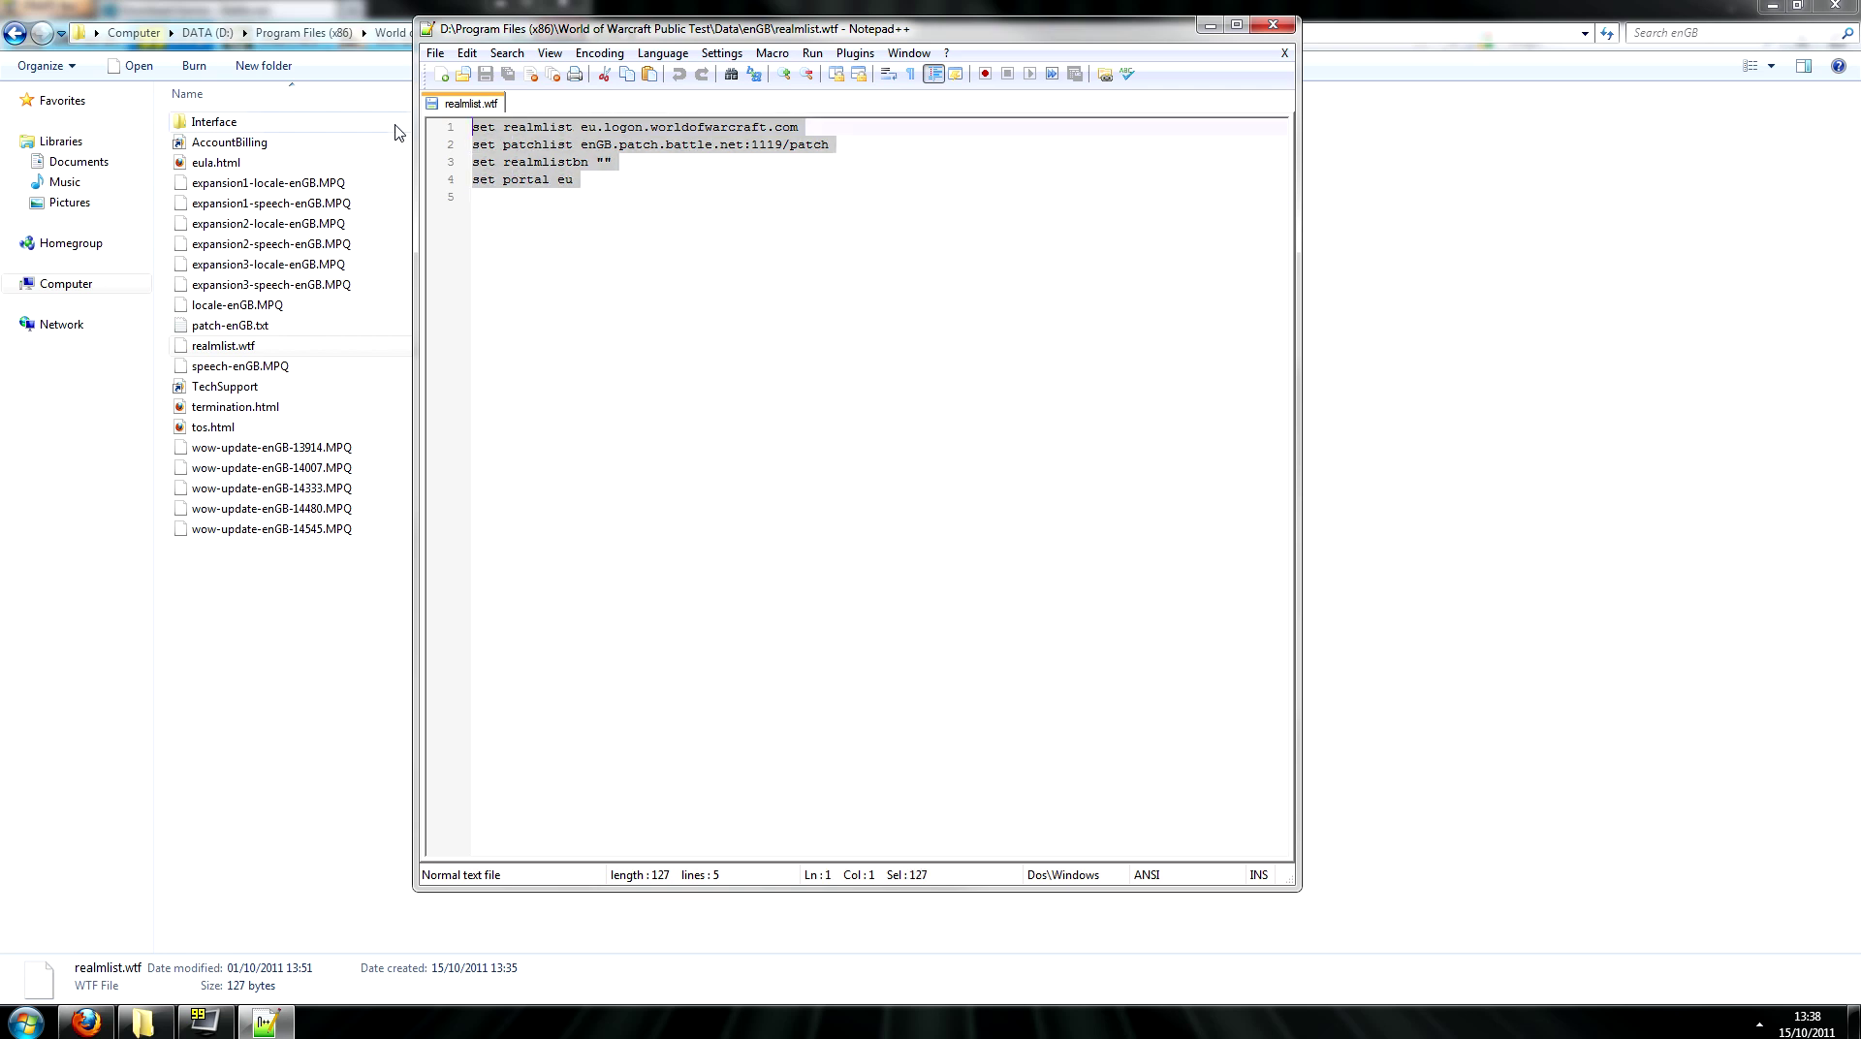
{"action": "type", "text": "set realmlist public-test.logon.battle.net set patchlist public-test.patch.battle.net:1119/patch set realmlistbn \"\" set portal public-test SET serverAlert \"SERVER_ALERT_PTR_URL\""}
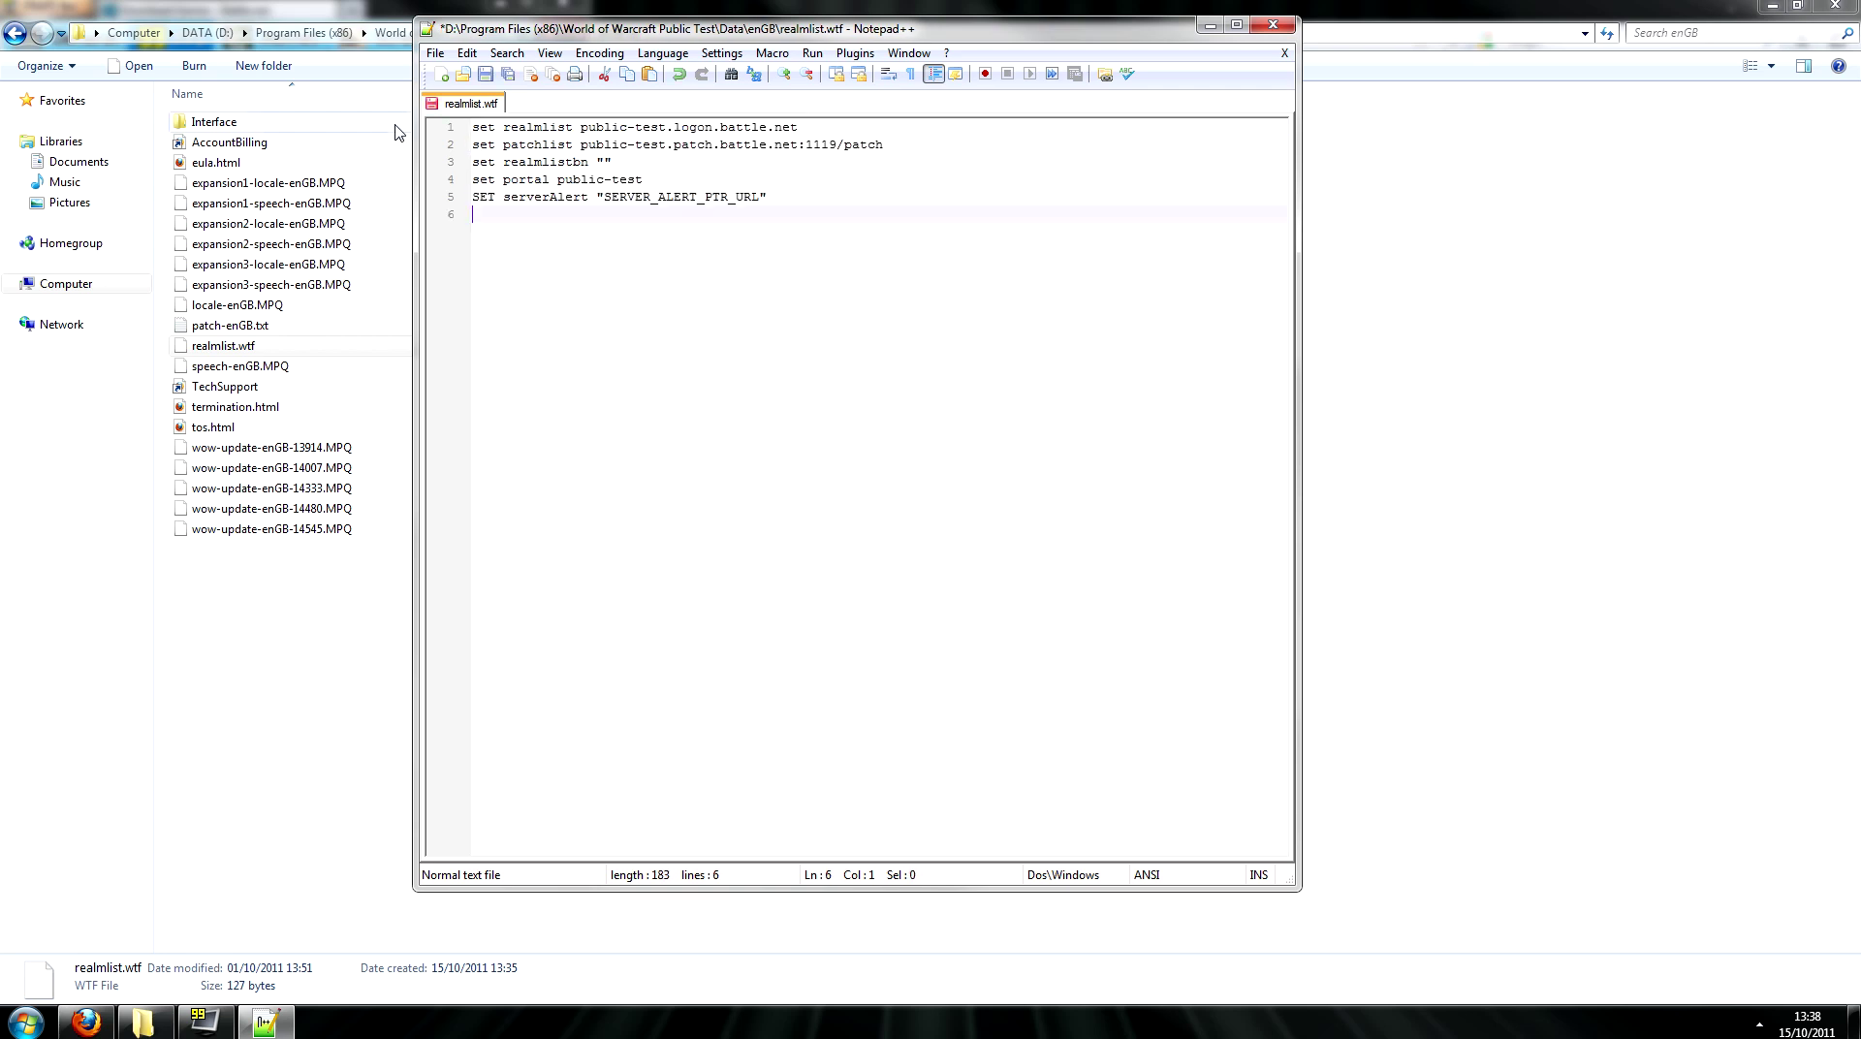
{"action": "left_click", "coordinate": [486, 77]}
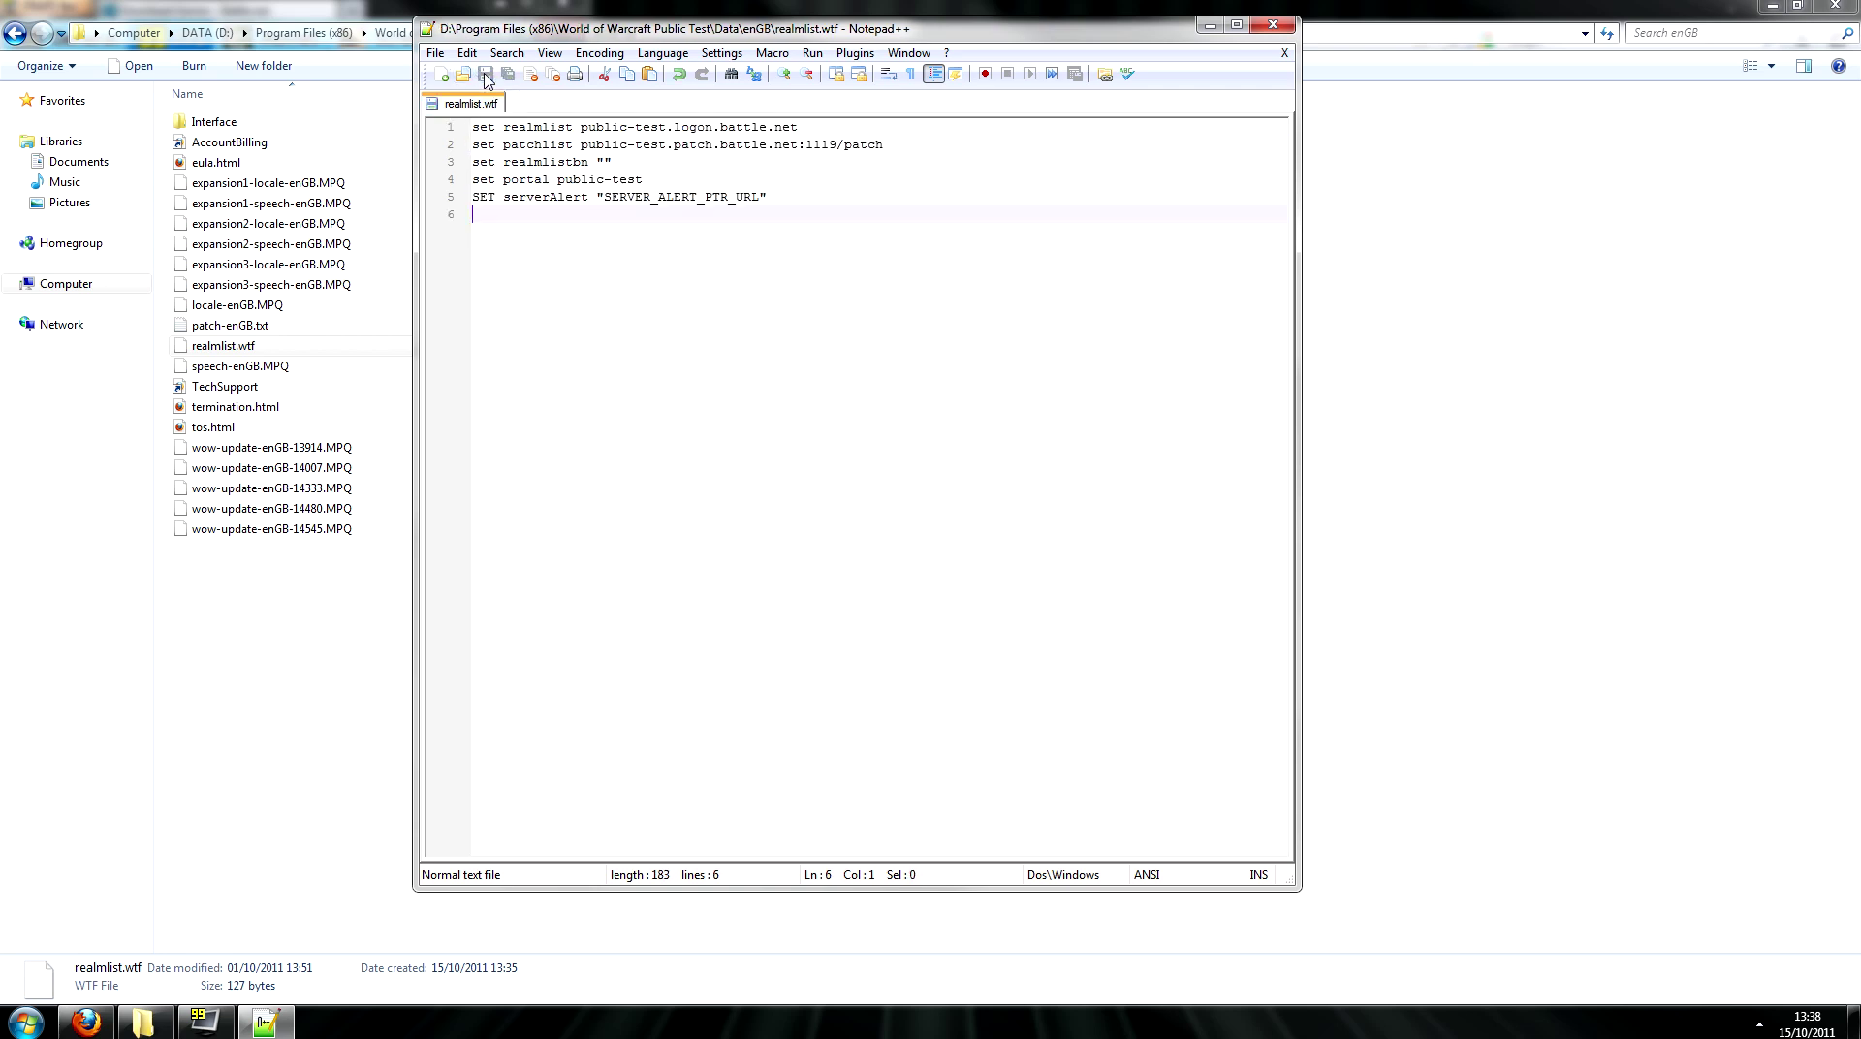
{"action": "left_click", "coordinate": [1283, 26]}
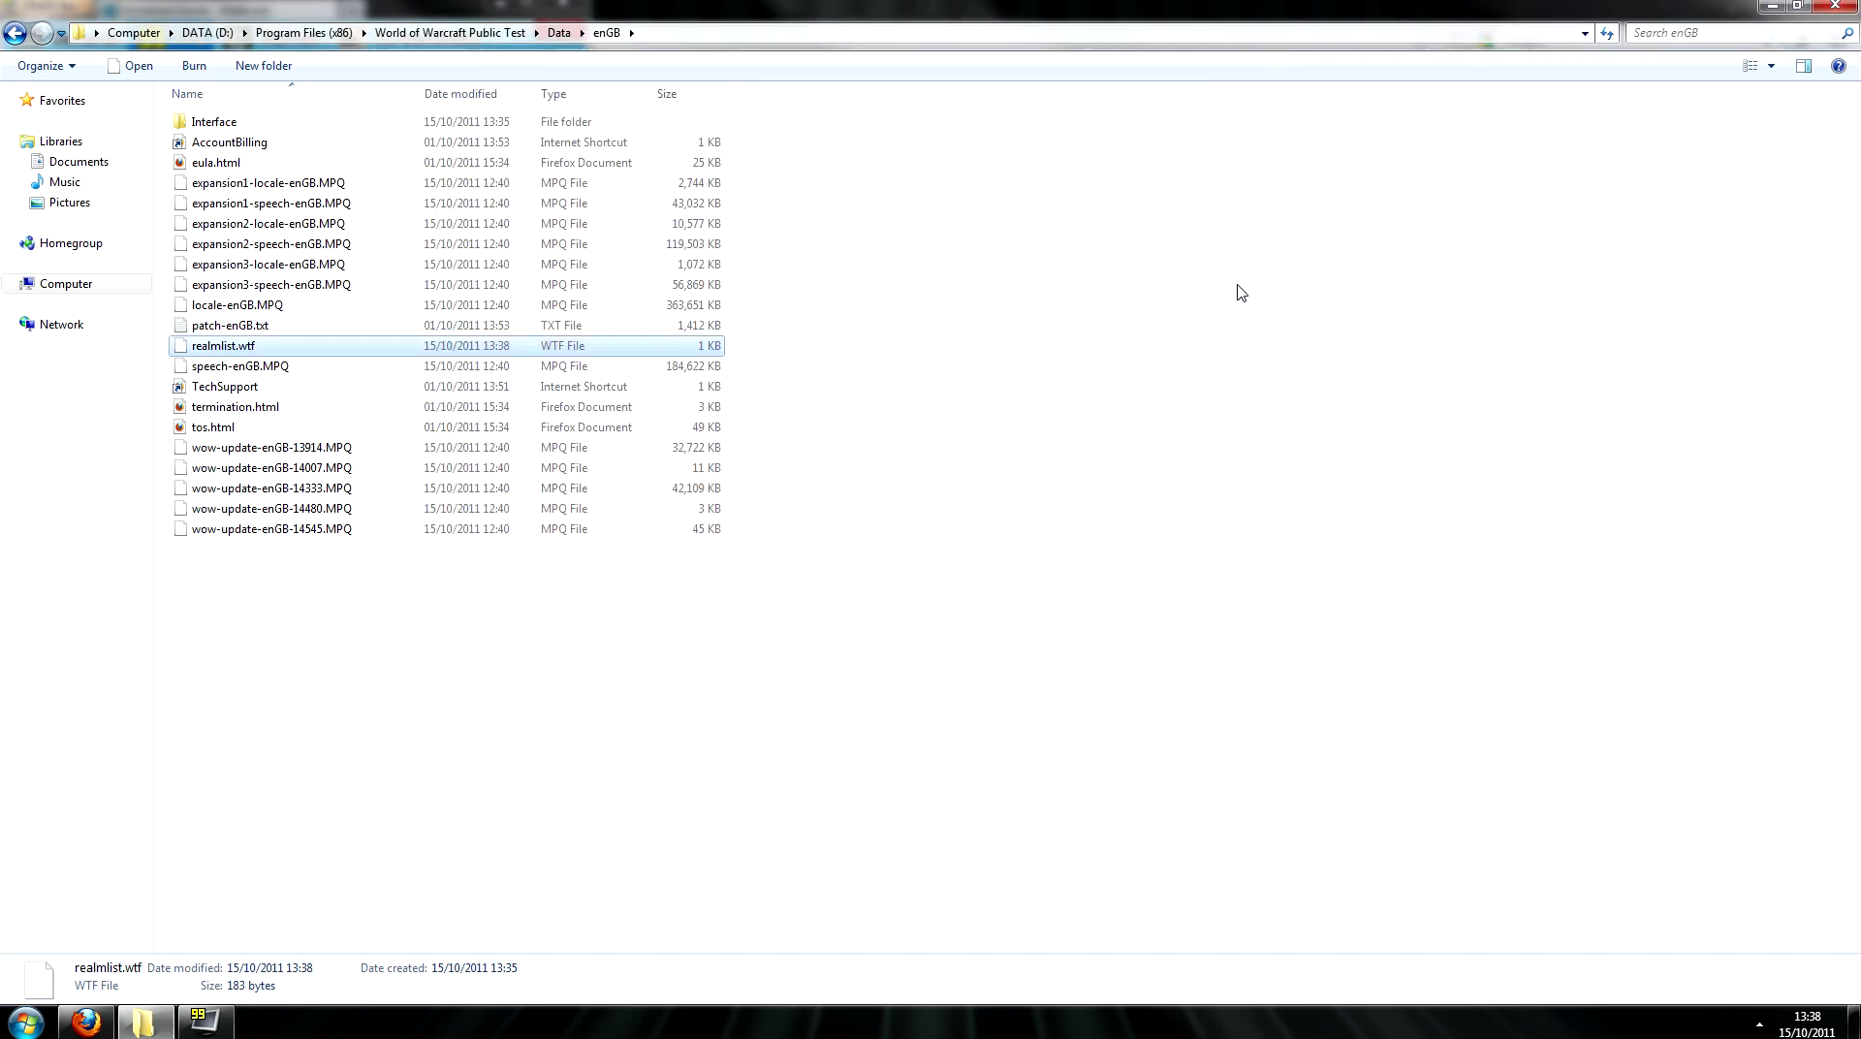
Run Launcher.exe from the World of Warcraft Public Test folder
{"action": "left_click", "coordinate": [452, 35]}
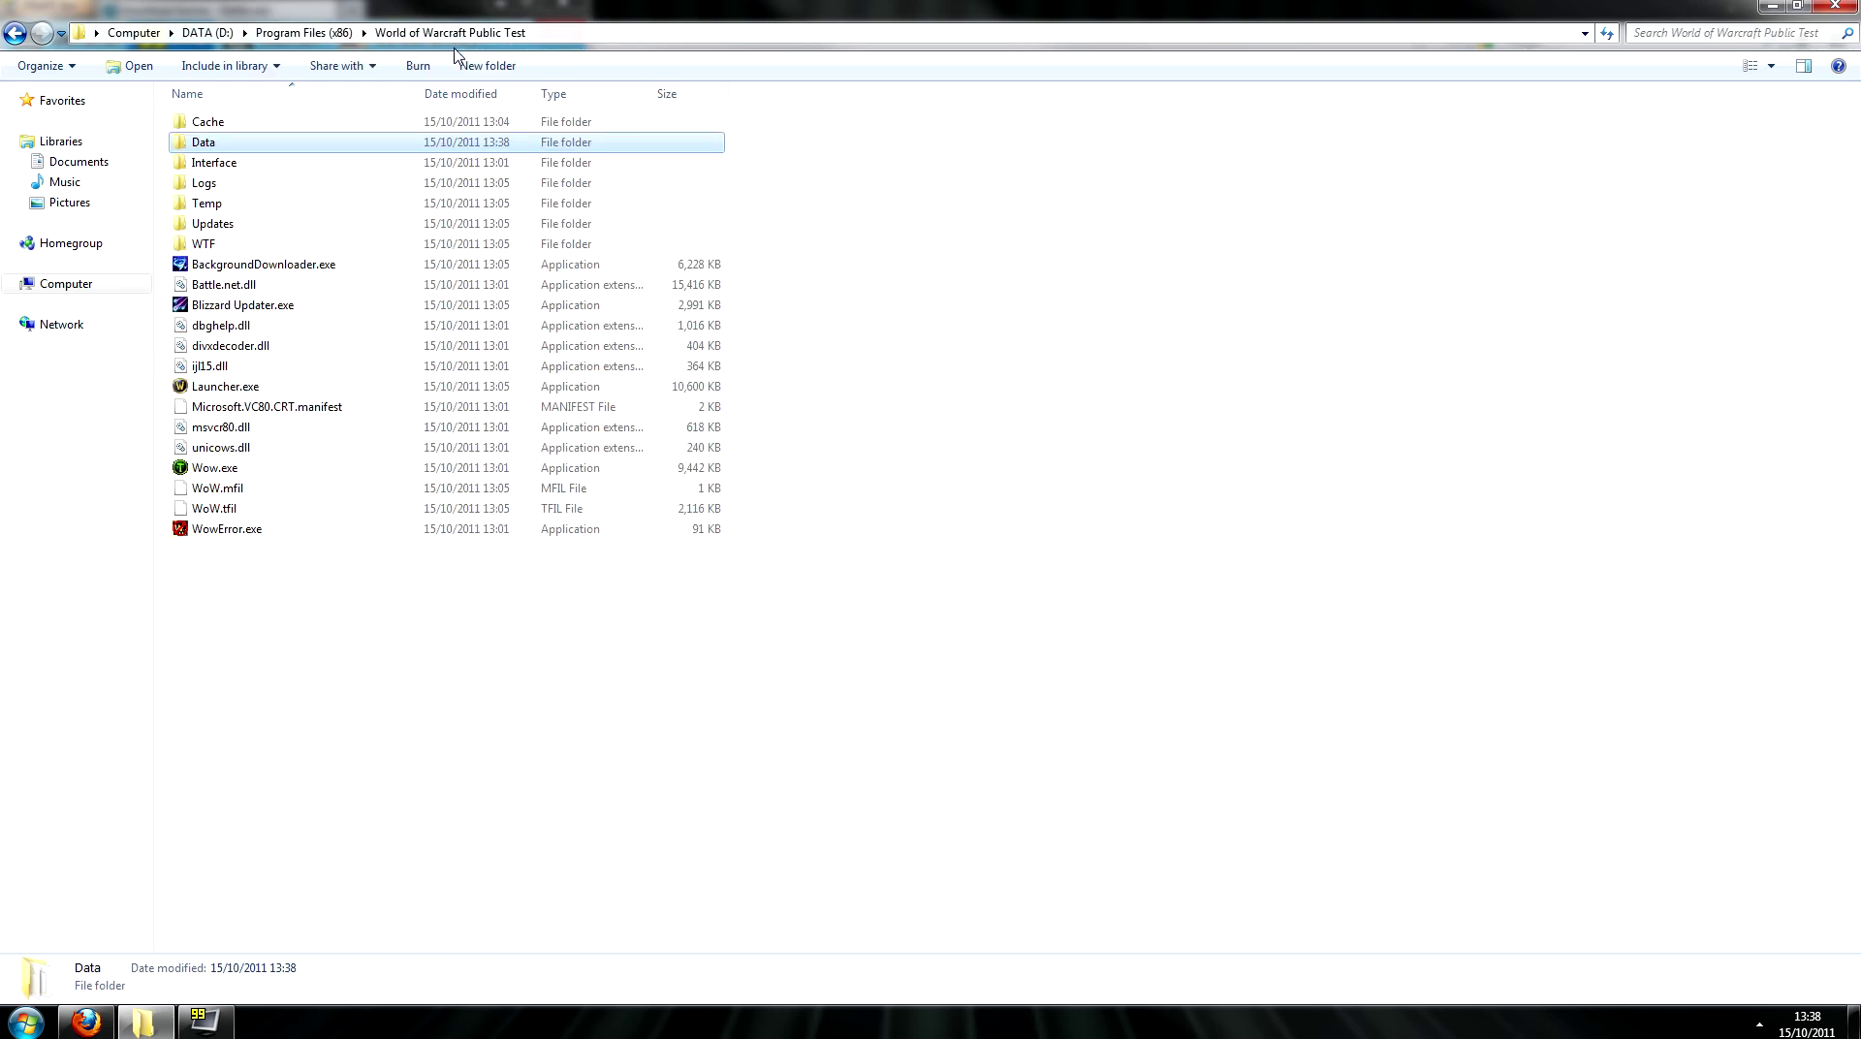
{"action": "left_click", "coordinate": [242, 387]}
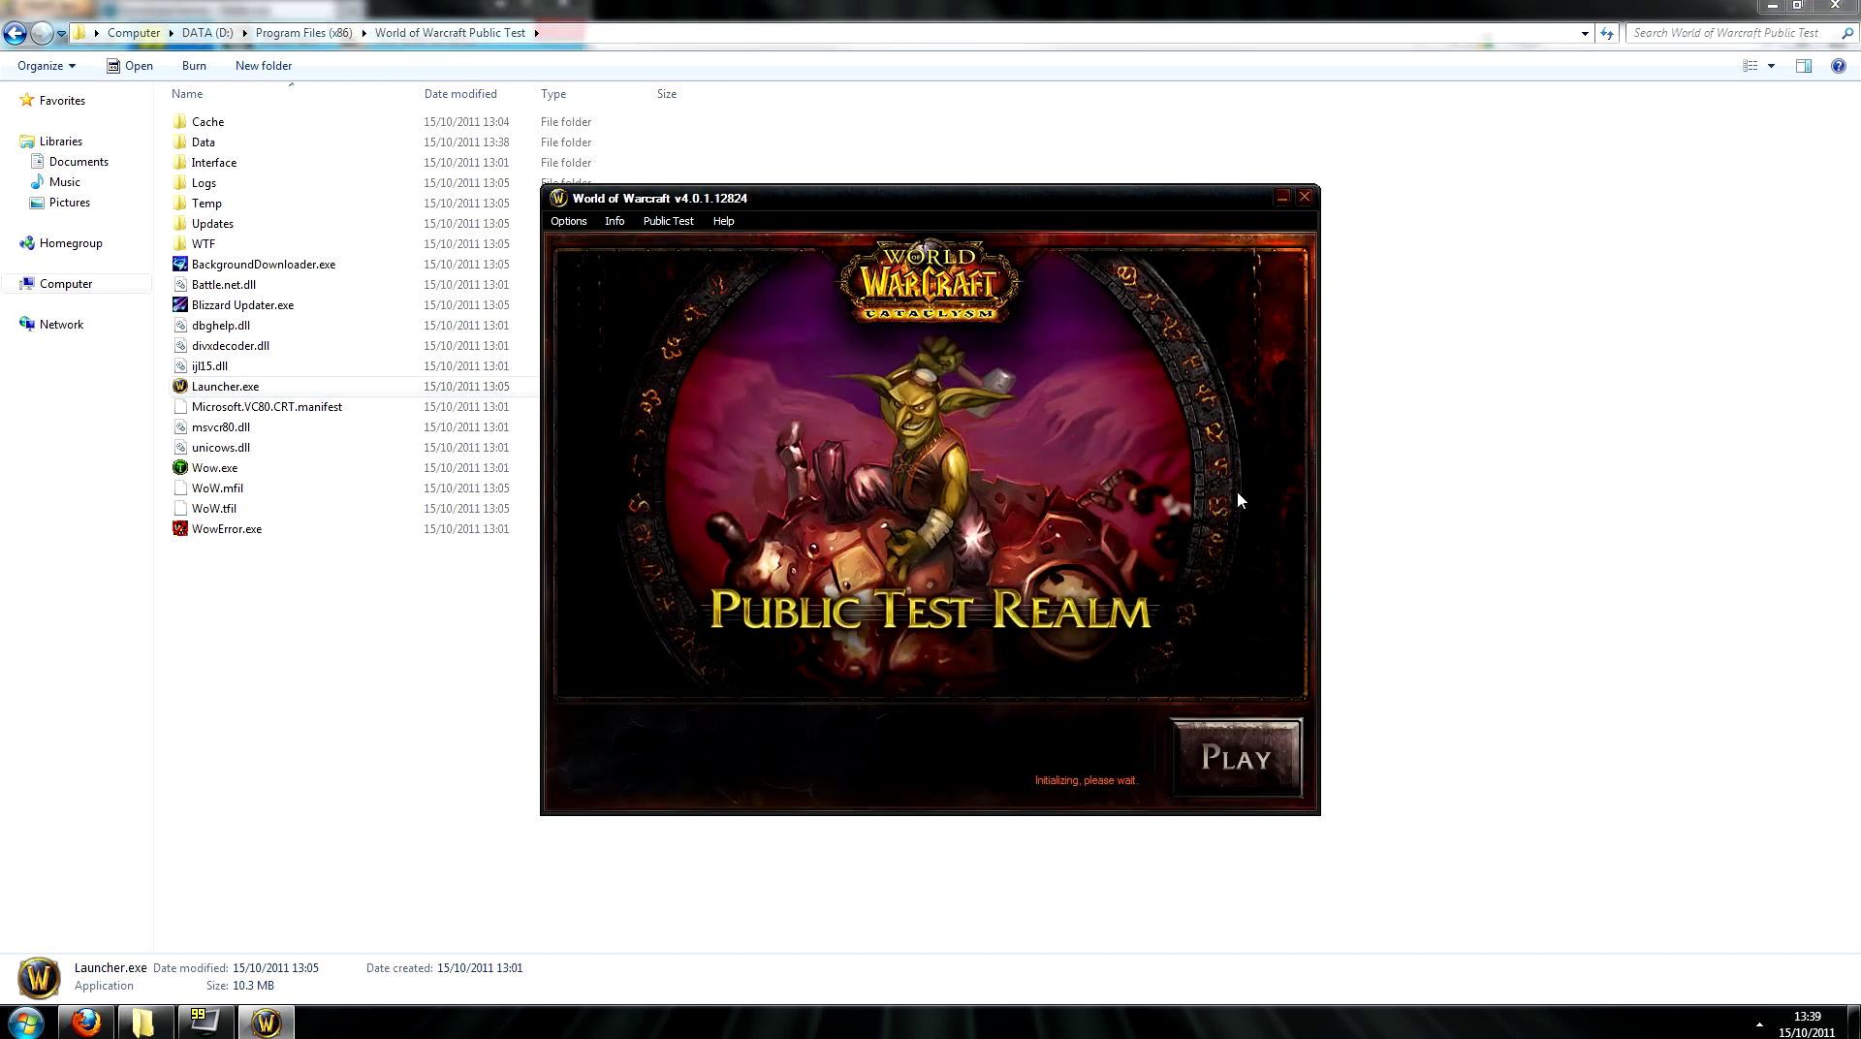